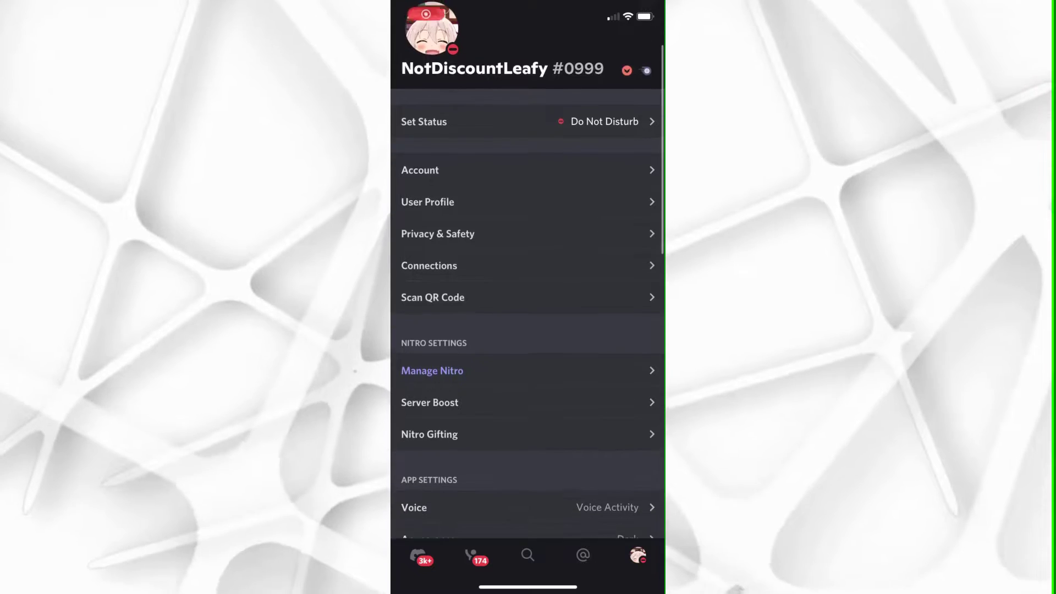
- Open the Privacy & Safety settings in the mobile Discord app and look through the options
{"action": "left_click", "coordinate": [437, 268]}
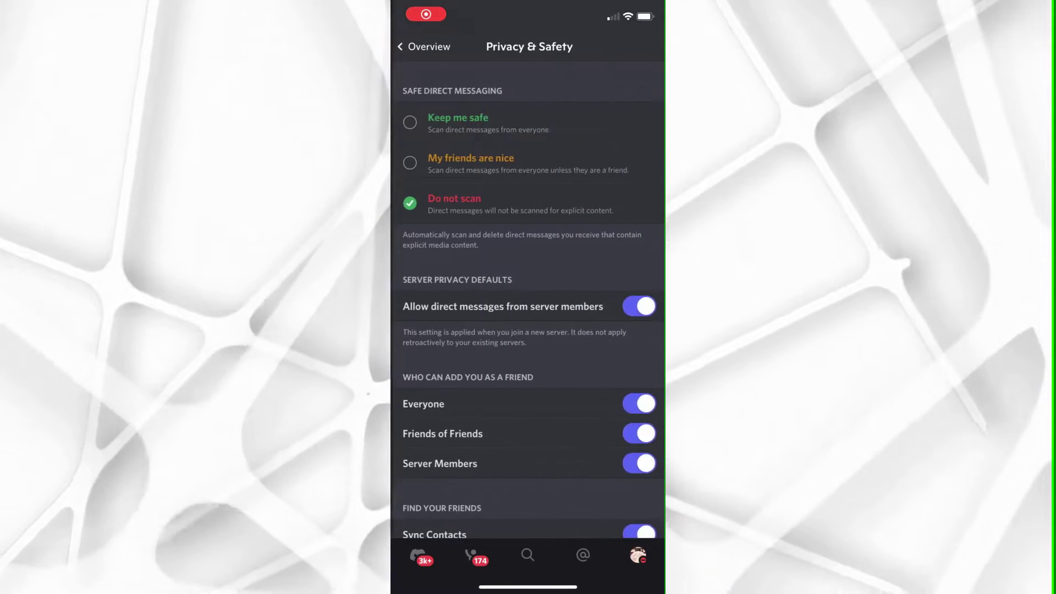
{"action": "scroll", "coordinate": [528, 303], "scroll_direction": "down", "scroll_amount": 15}
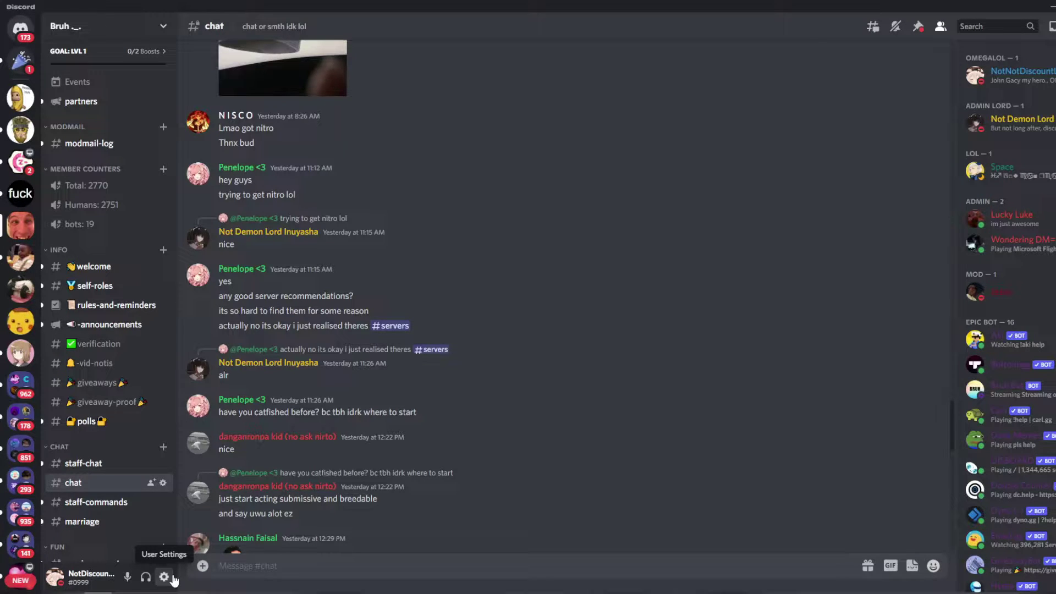
- Request a copy of all account data from the desktop Discord app's Privacy & Safety settings and acknowledge the confirmation
{"action": "left_click", "coordinate": [173, 577]}
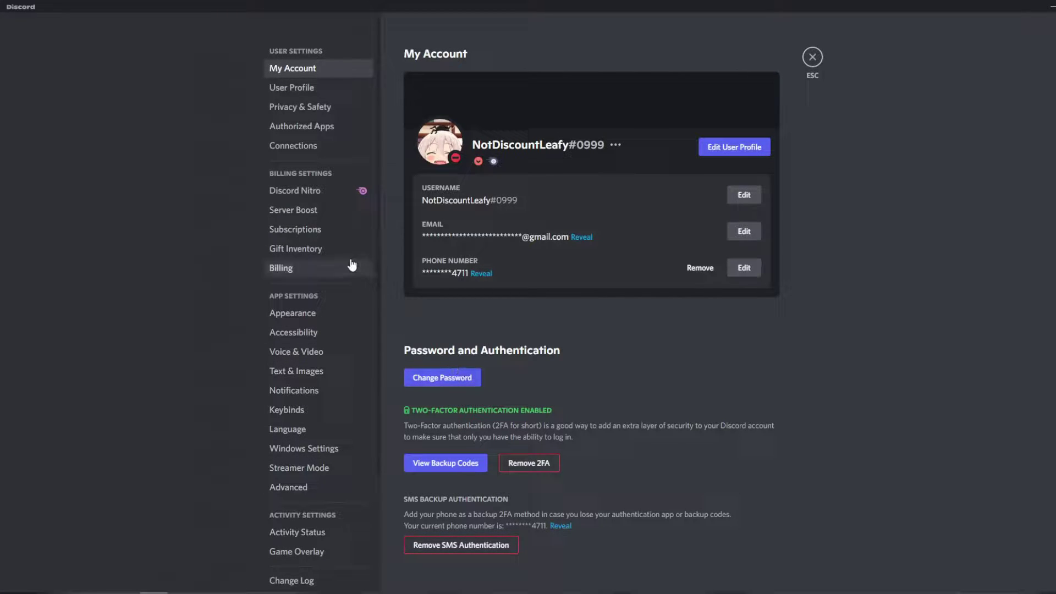
{"action": "left_click", "coordinate": [298, 110]}
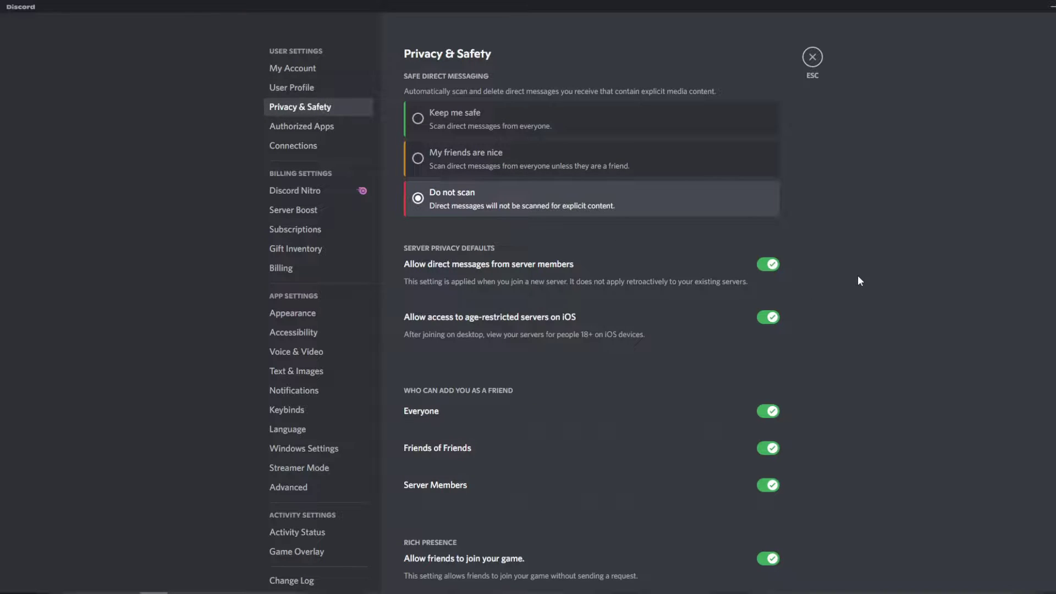
{"action": "scroll", "coordinate": [859, 277], "scroll_direction": "down", "scroll_amount": 10}
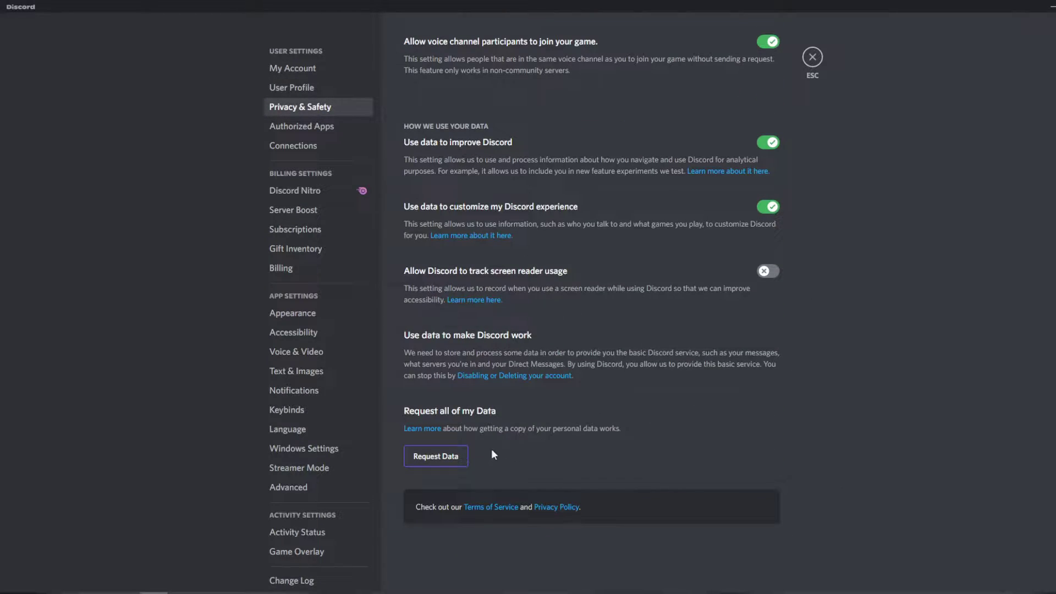
{"action": "left_click", "coordinate": [452, 459]}
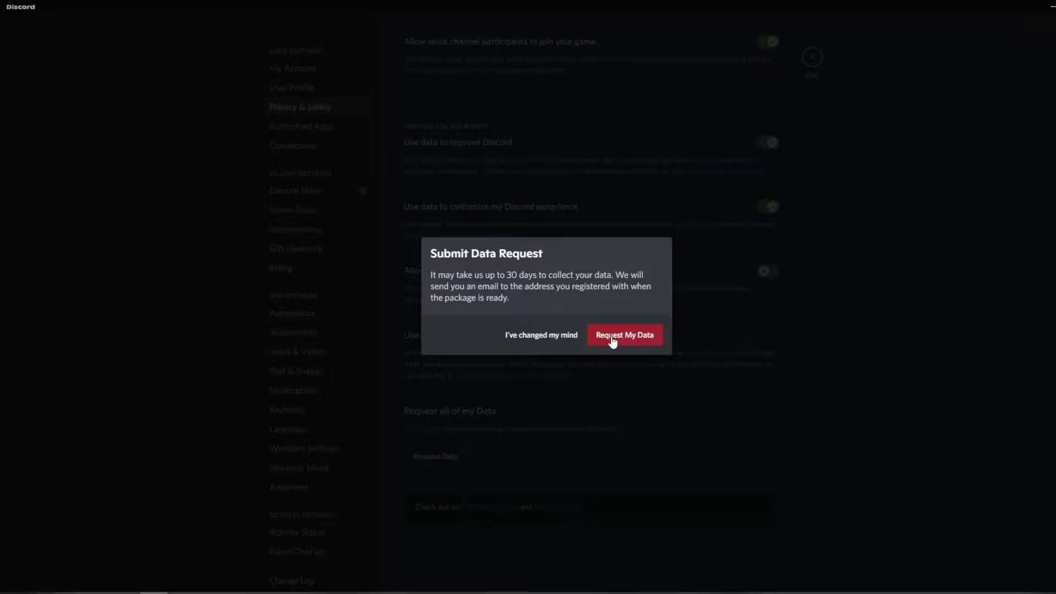
{"action": "left_click", "coordinate": [612, 341]}
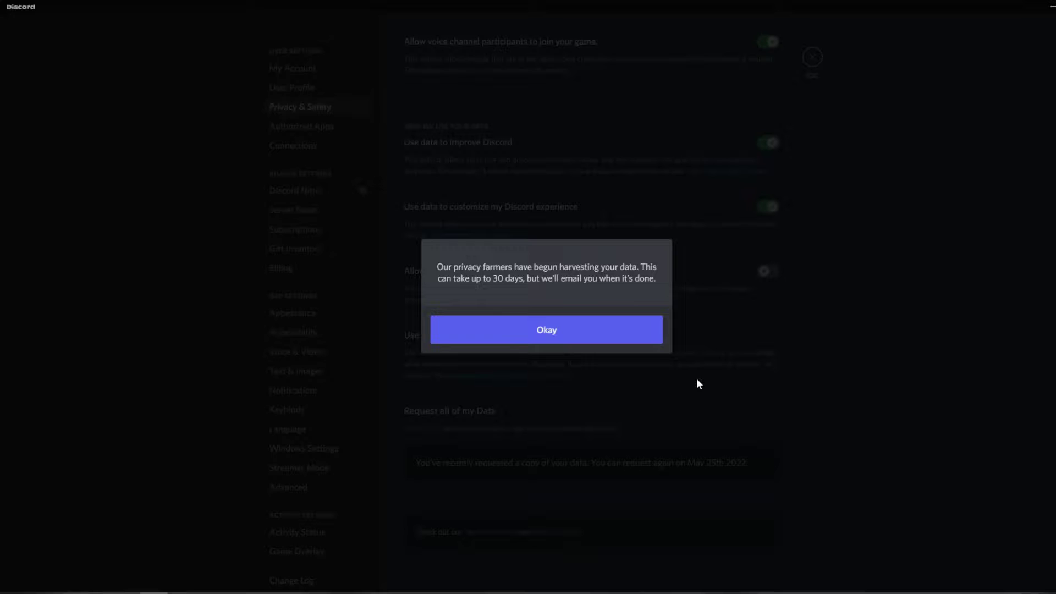
{"action": "left_click", "coordinate": [601, 339]}
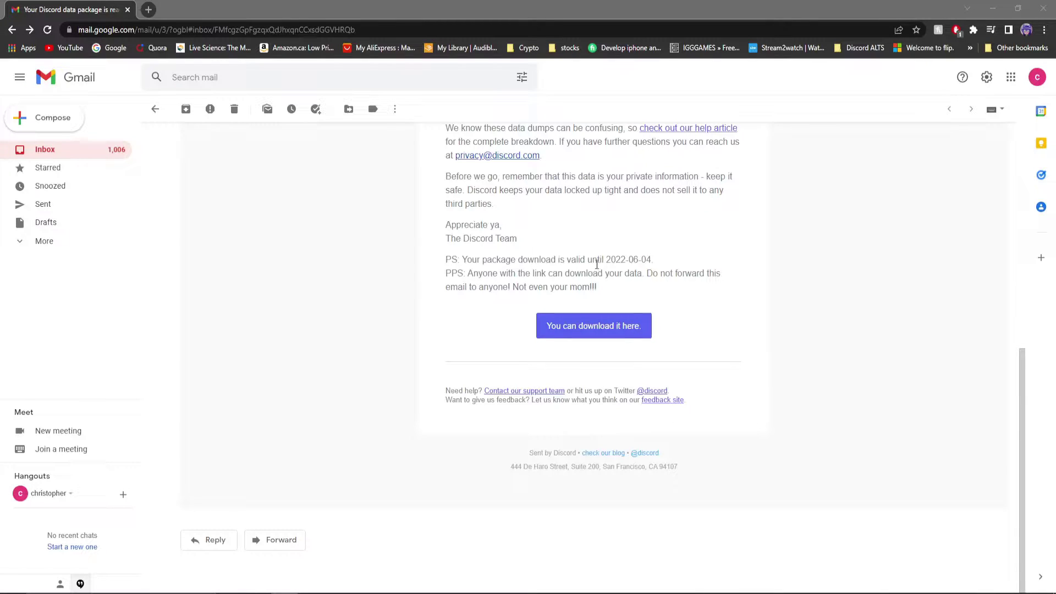
- Highlight the package download's expiry date in the Discord data email in Gmail
{"action": "left_click_drag", "start_coordinate": [605, 262], "coordinate": [658, 266]}
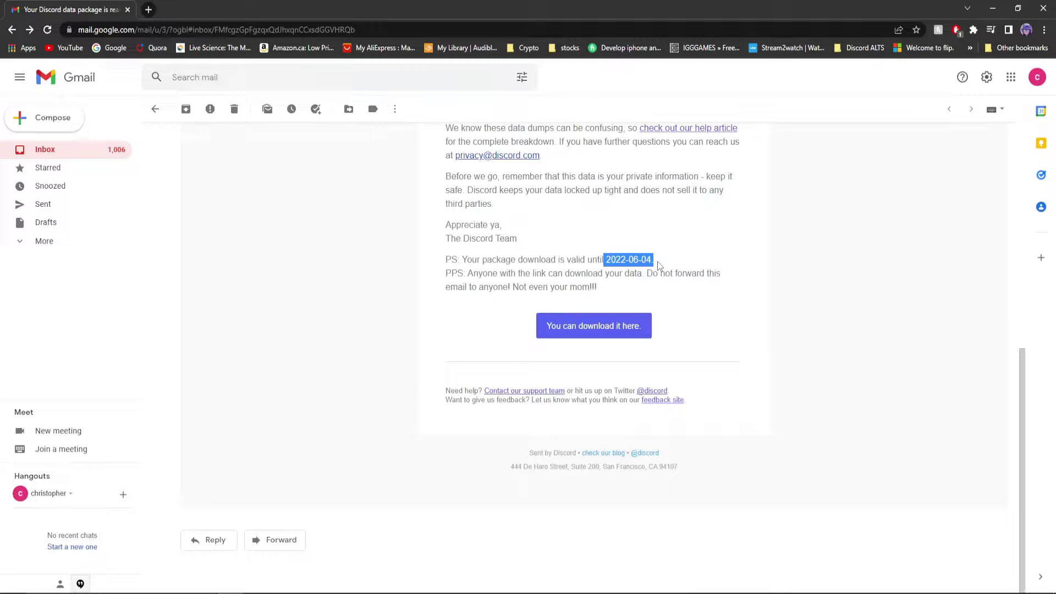
{"action": "left_click_drag", "start_coordinate": [658, 266], "coordinate": [669, 268]}
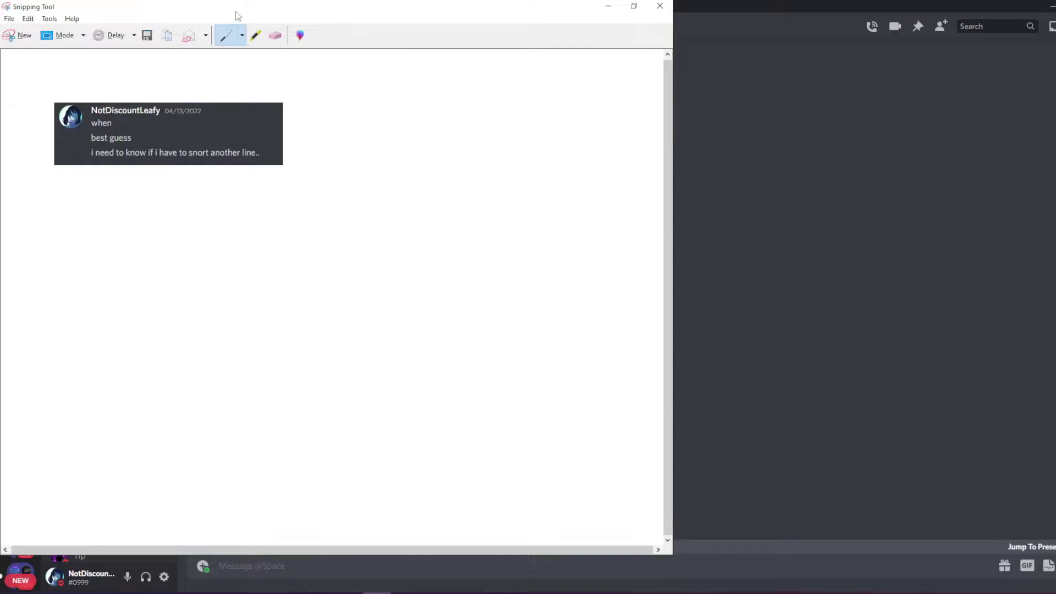
- Shrink the Snipping Tool window with the captured messages and place it over the empty area of the Discord direct message chat
{"action": "left_click_drag", "start_coordinate": [236, 12], "coordinate": [474, 83]}
{"action": "double_click", "coordinate": [474, 84]}
{"action": "left_click_drag", "start_coordinate": [44, 8], "coordinate": [594, 77]}
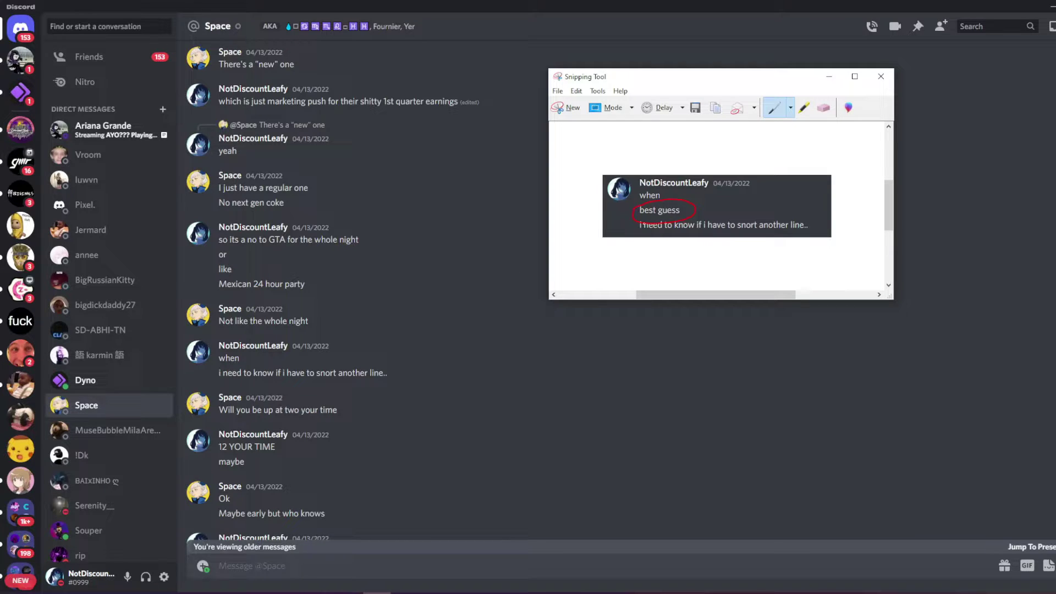
{"action": "left_click_drag", "start_coordinate": [660, 77], "coordinate": [543, 97]}
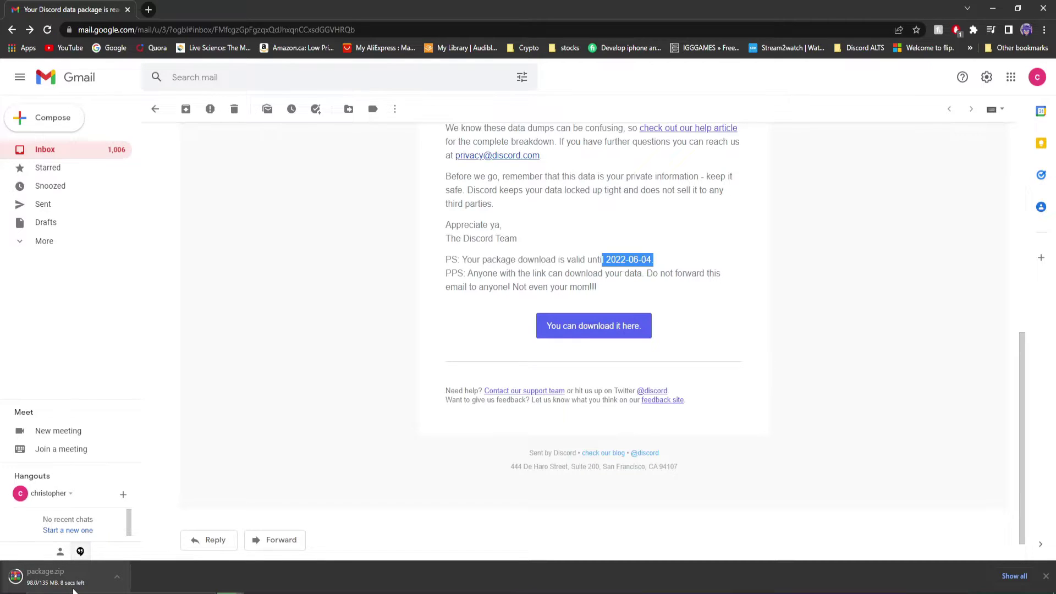
- Minimise the Gmail, Twitch, VideoPad and Spotify windows to reach the desktop
{"action": "left_click", "coordinate": [993, 9]}
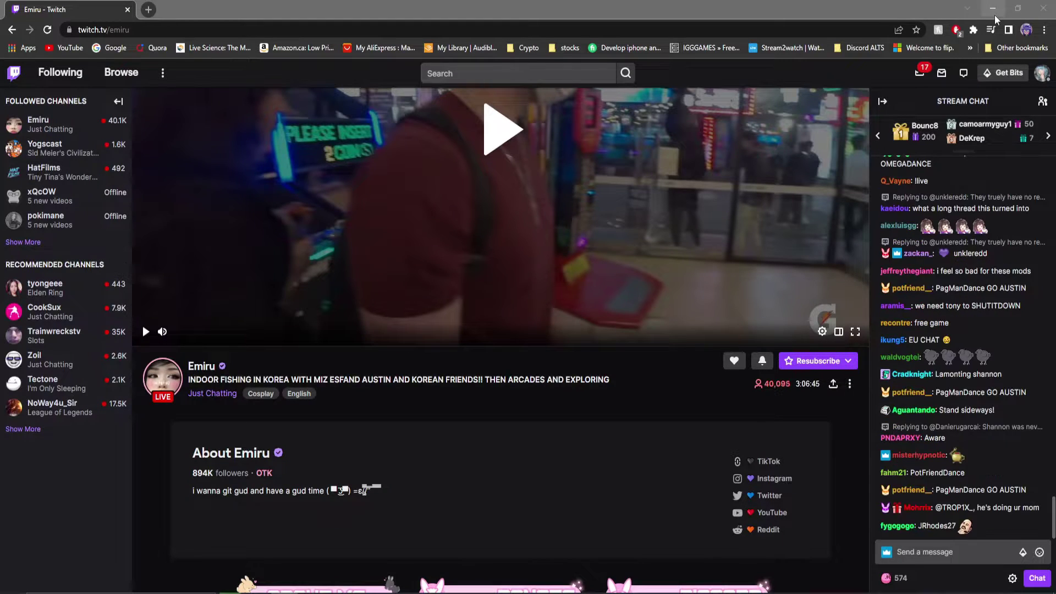
{"action": "left_click", "coordinate": [994, 12]}
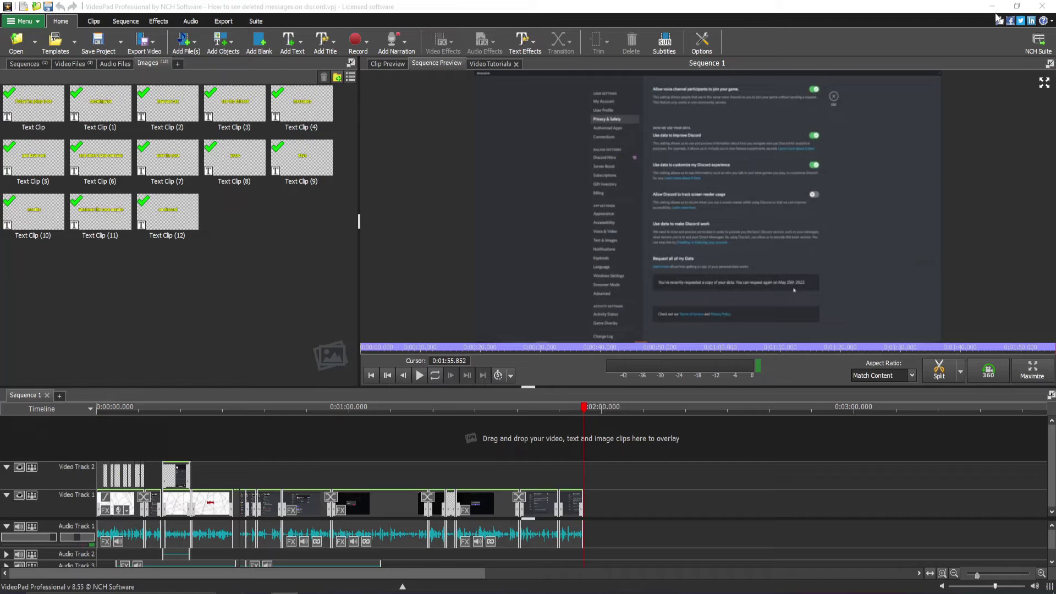
{"action": "left_click", "coordinate": [994, 8]}
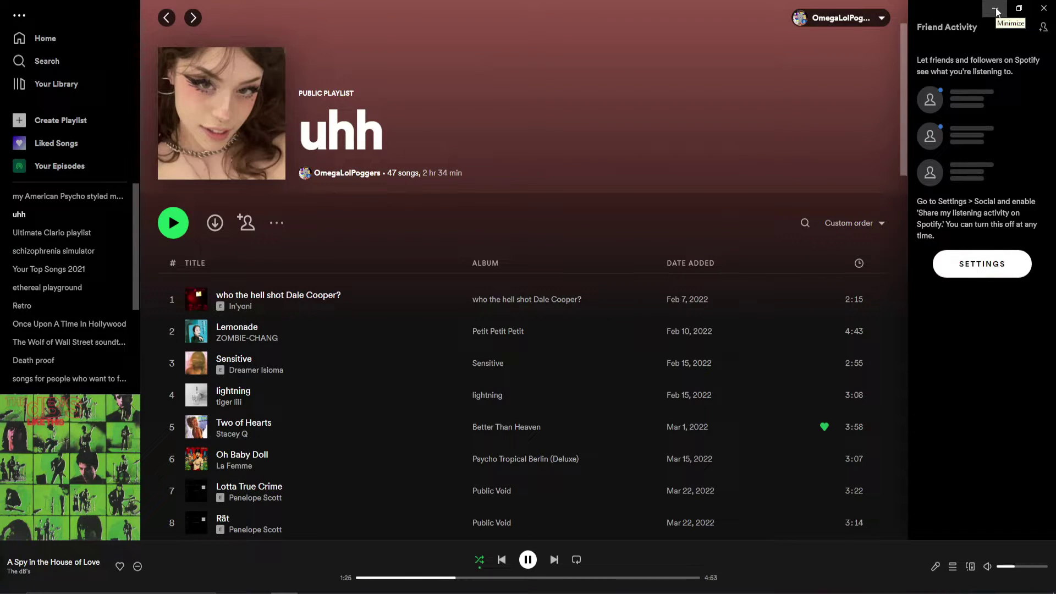
{"action": "left_click", "coordinate": [994, 10]}
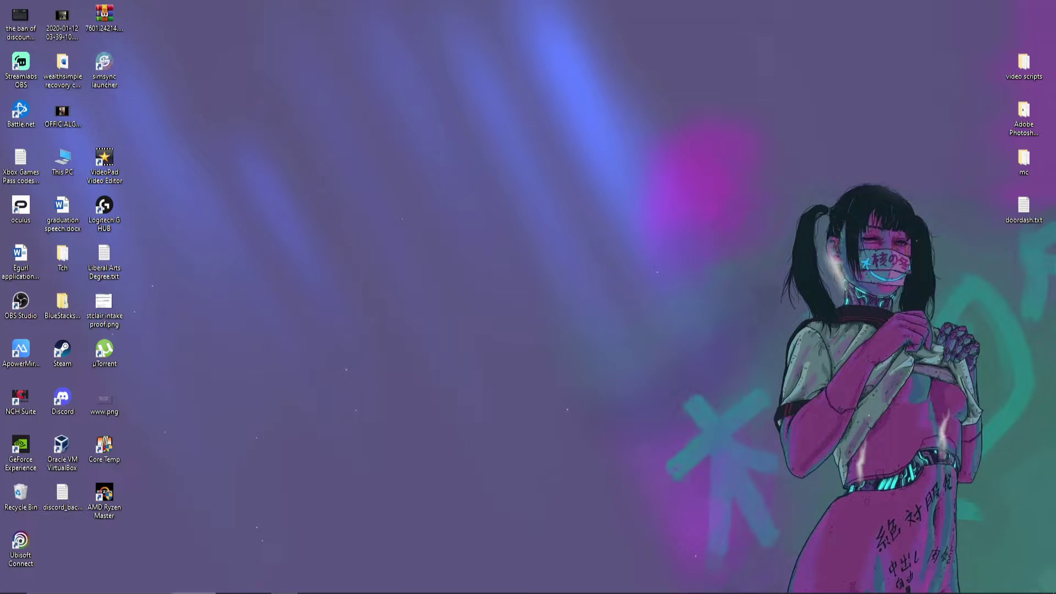
- Open package.zip from the Downloads folder in WinRAR and dismiss the trial notice
{"action": "mouse_move", "coordinate": [230, 591]}
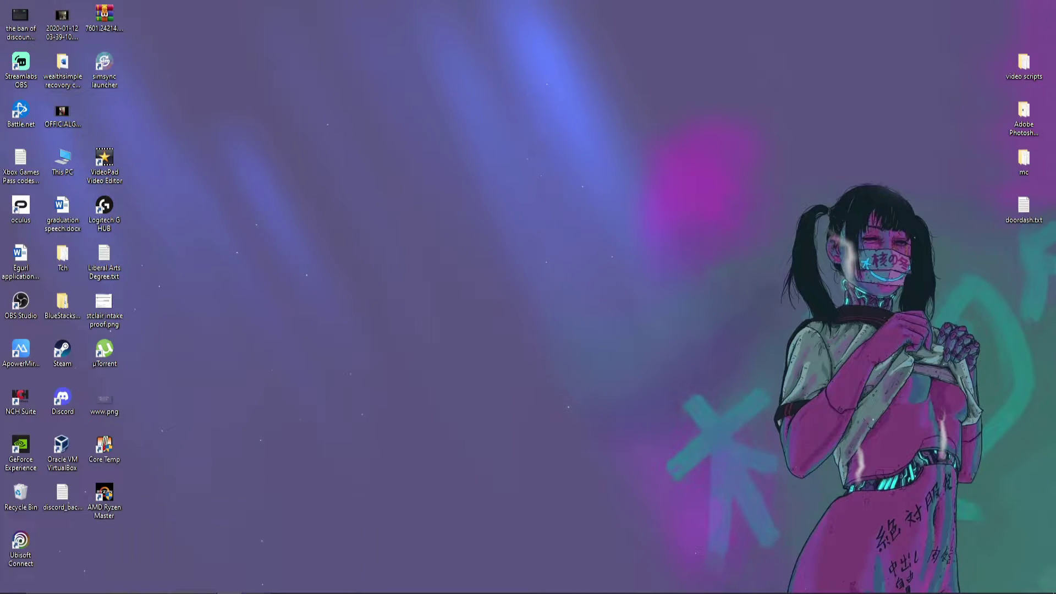
{"action": "key", "text": "super+e"}
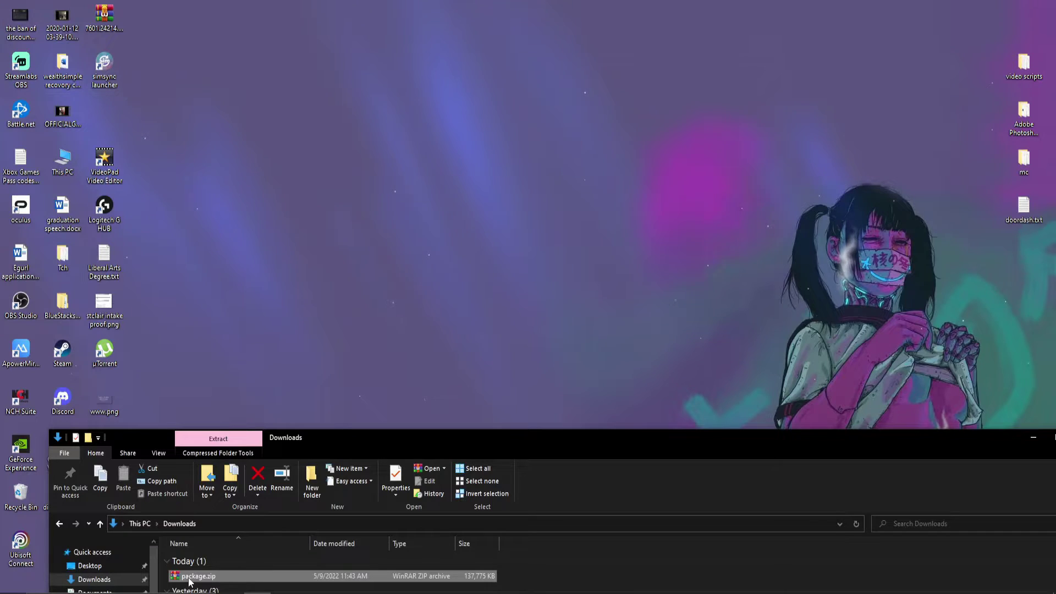
{"action": "double_click", "coordinate": [189, 577]}
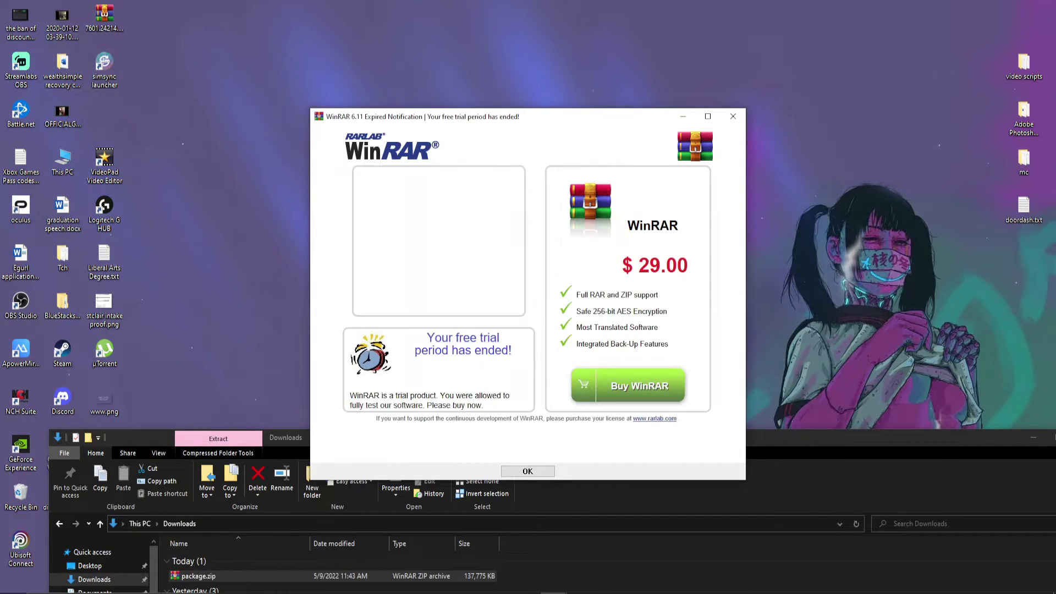
{"action": "left_click", "coordinate": [733, 116]}
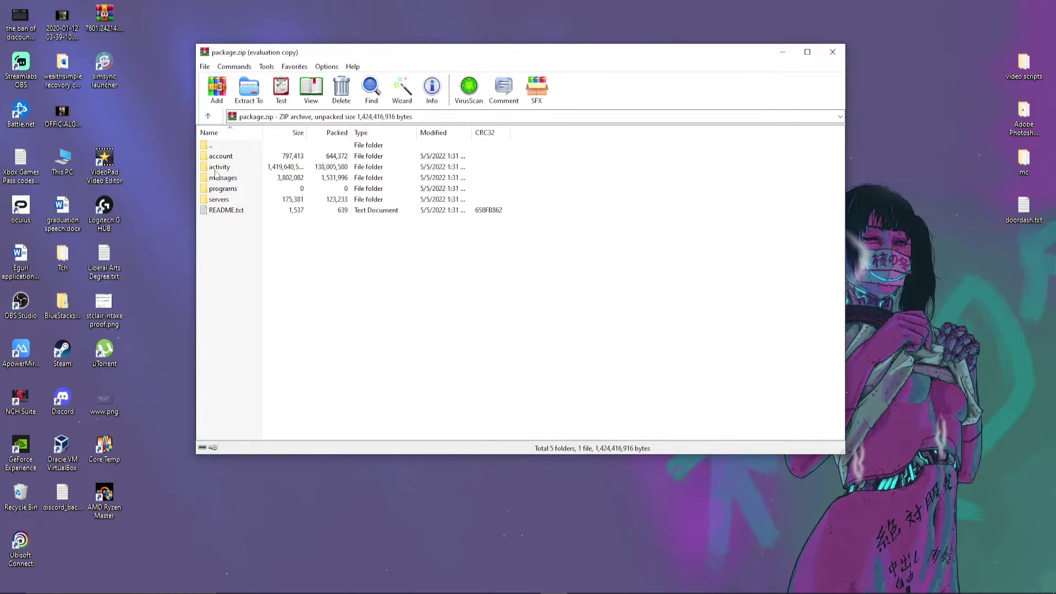
- Read README.txt from the archive, highlight its support article URL, and close the file
{"action": "double_click", "coordinate": [222, 210]}
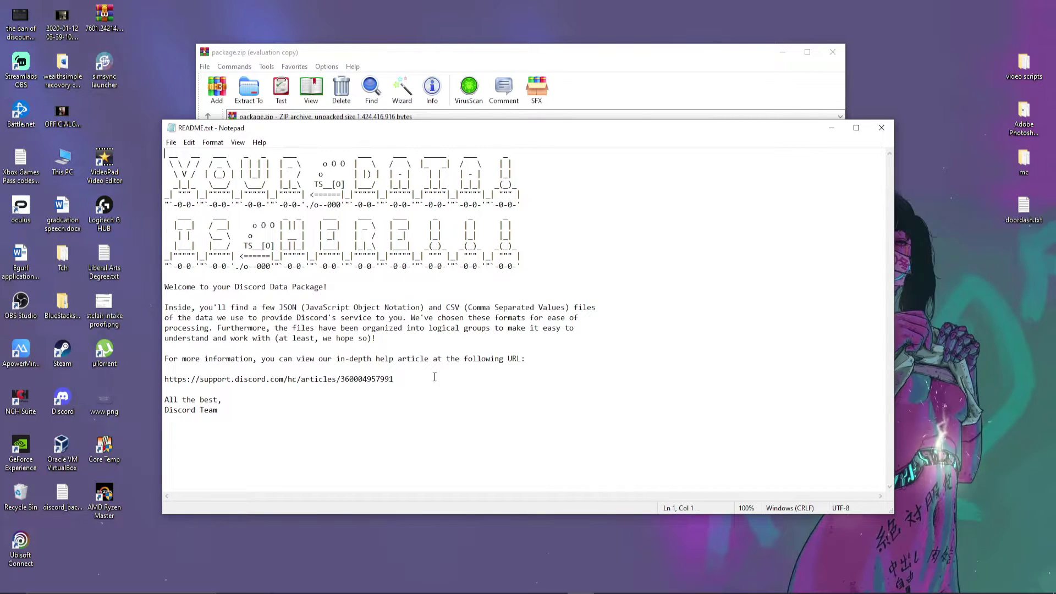
{"action": "left_click_drag", "start_coordinate": [401, 380], "coordinate": [123, 373]}
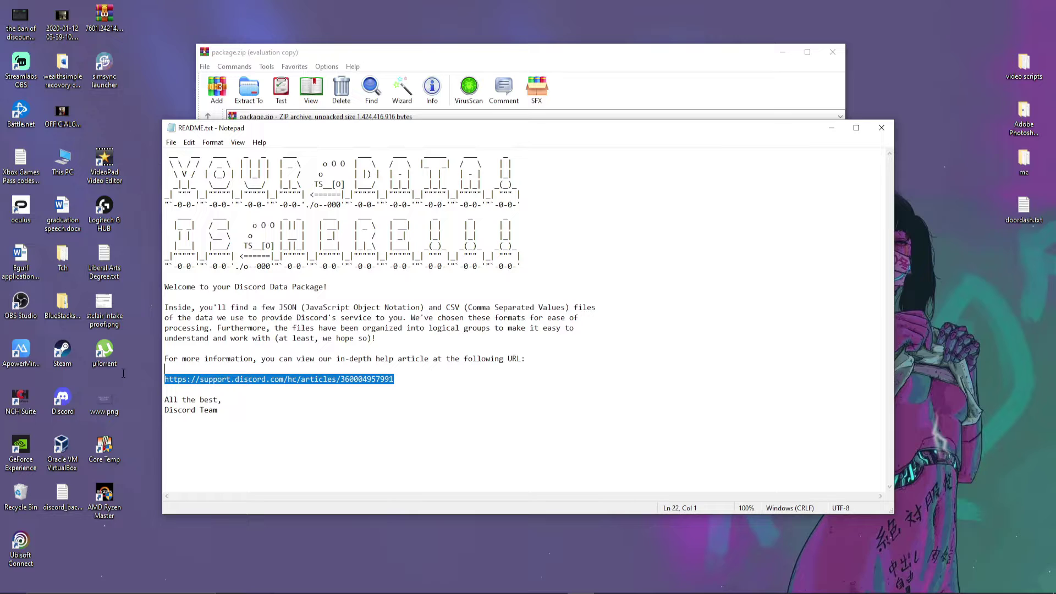
{"action": "left_click", "coordinate": [882, 128]}
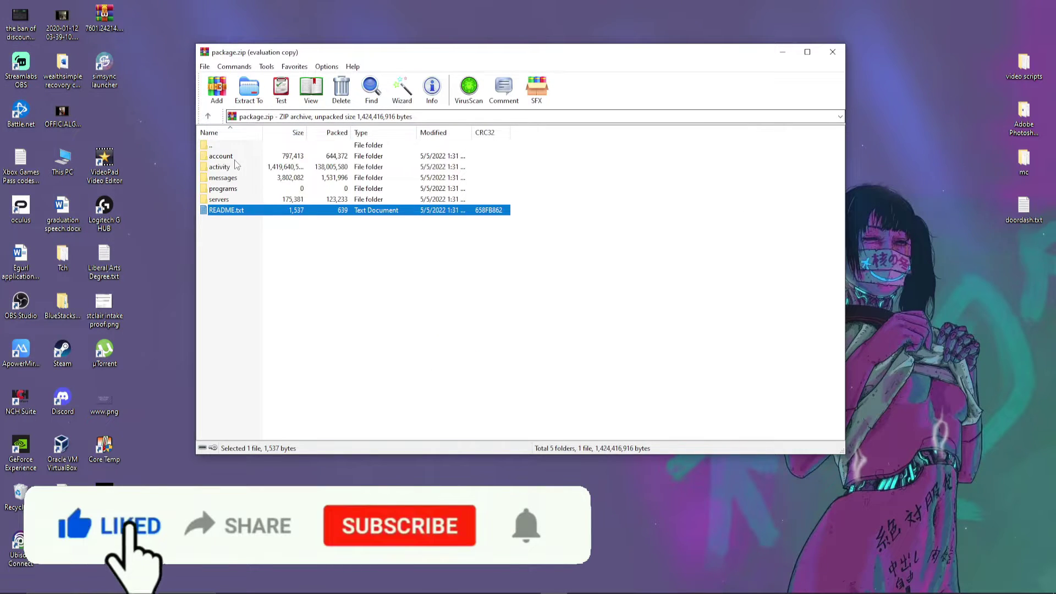
- Look through the account, activity and messages folders inside the archive
{"action": "double_click", "coordinate": [222, 156]}
{"action": "key", "text": "BackSpace"}
{"action": "double_click", "coordinate": [235, 166]}
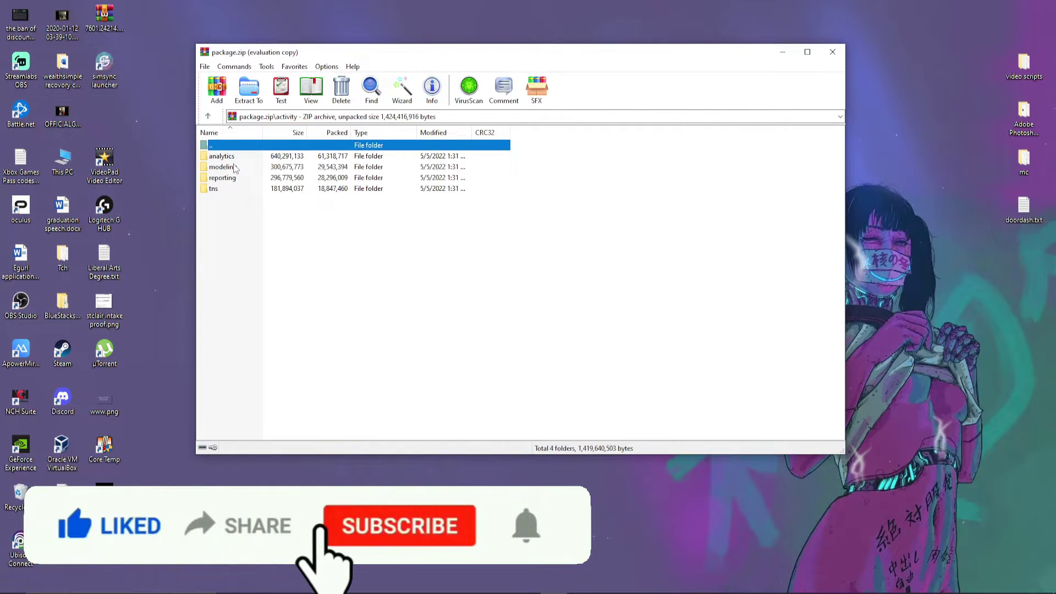
{"action": "key", "text": "BackSpace"}
{"action": "double_click", "coordinate": [229, 179]}
{"action": "scroll", "coordinate": [231, 220], "scroll_direction": "down", "scroll_amount": 3}
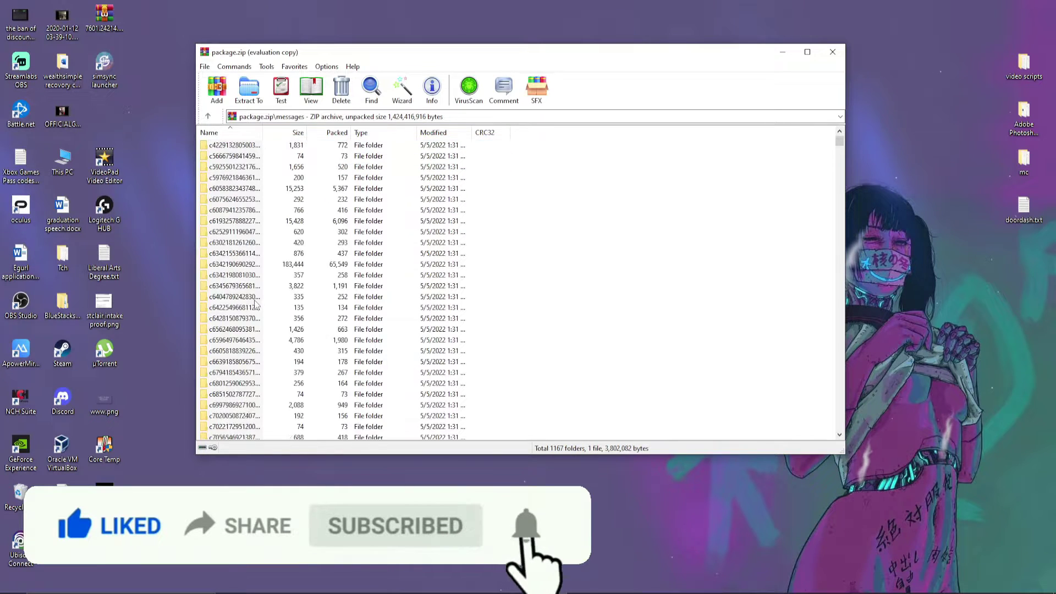
{"action": "key", "text": "BackSpace"}
- Open user.json from the archive's account folder in Chrome and look through its contents
{"action": "double_click", "coordinate": [222, 156]}
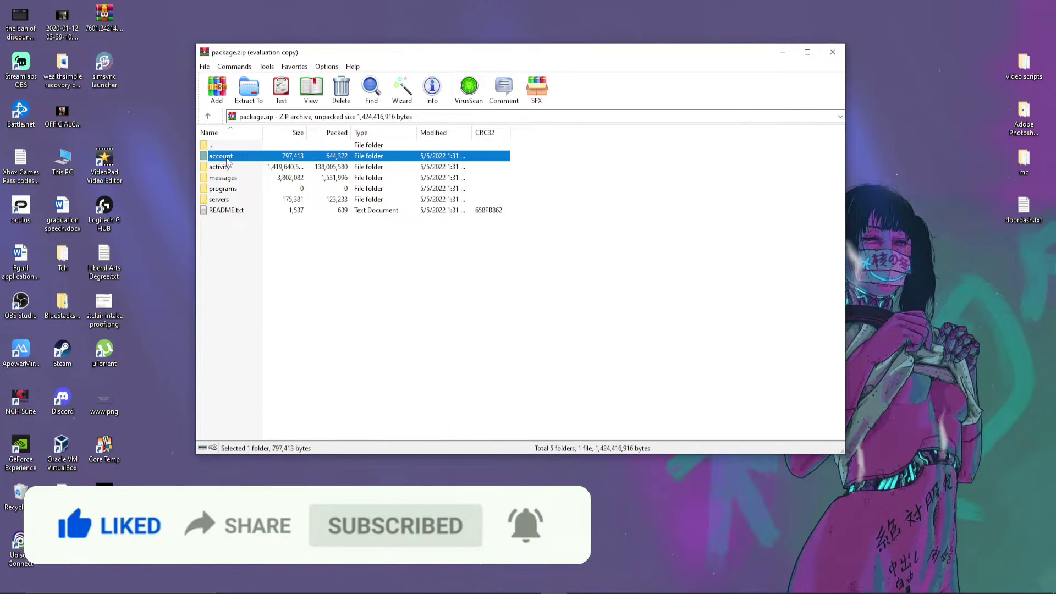
{"action": "right_click", "coordinate": [217, 169]}
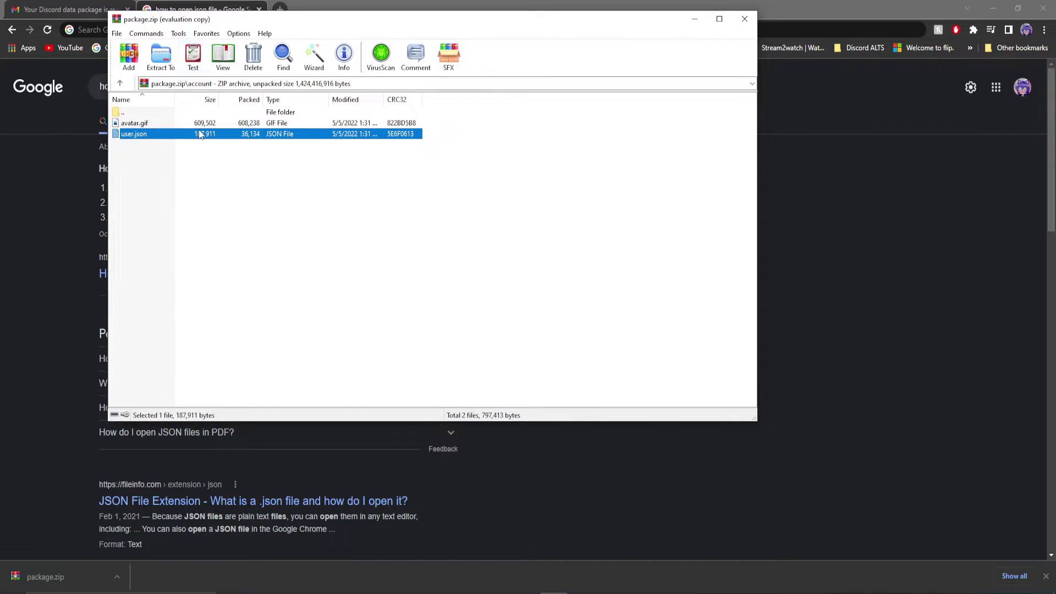
{"action": "right_click", "coordinate": [200, 135]}
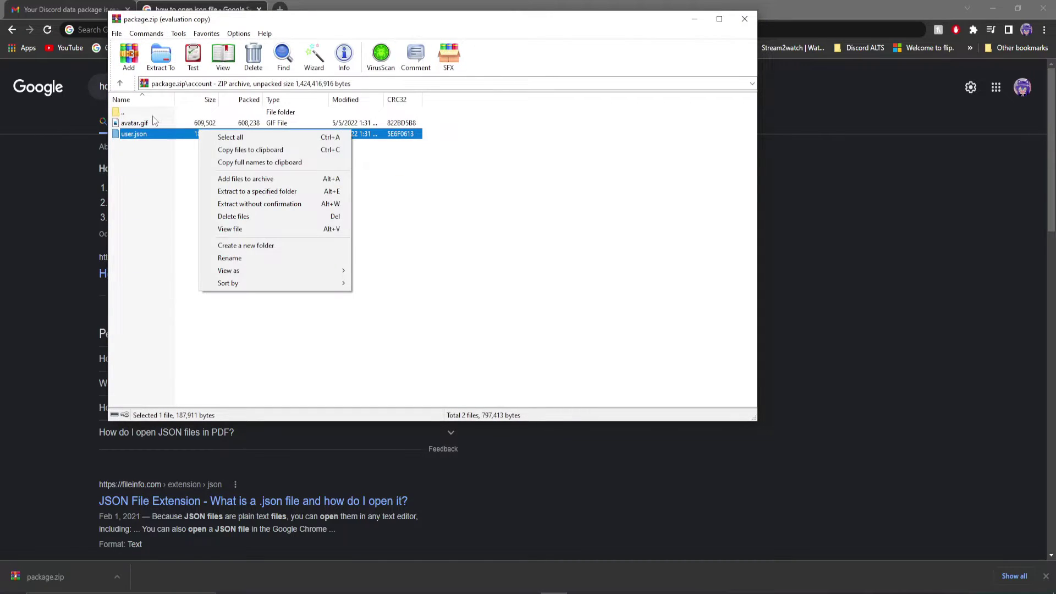
{"action": "left_click", "coordinate": [156, 122]}
{"action": "left_click", "coordinate": [142, 136]}
{"action": "left_click_drag", "start_coordinate": [177, 21], "coordinate": [409, 59]}
{"action": "left_click_drag", "start_coordinate": [377, 170], "coordinate": [286, 13]}
{"action": "scroll", "coordinate": [522, 308], "scroll_direction": "down", "scroll_amount": 15}
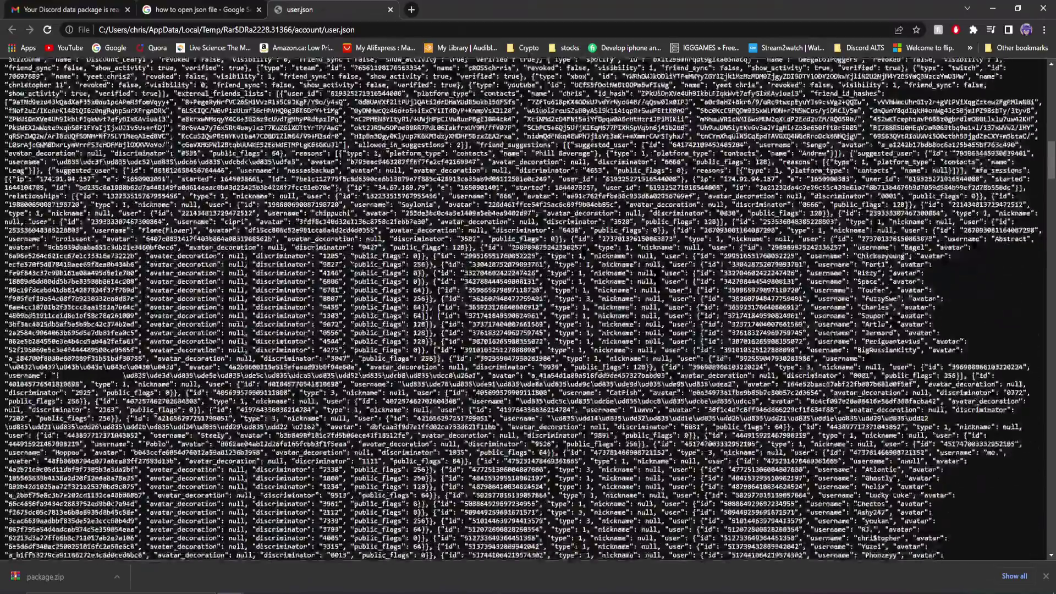
{"action": "scroll", "coordinate": [522, 308], "scroll_direction": "up", "scroll_amount": 15}
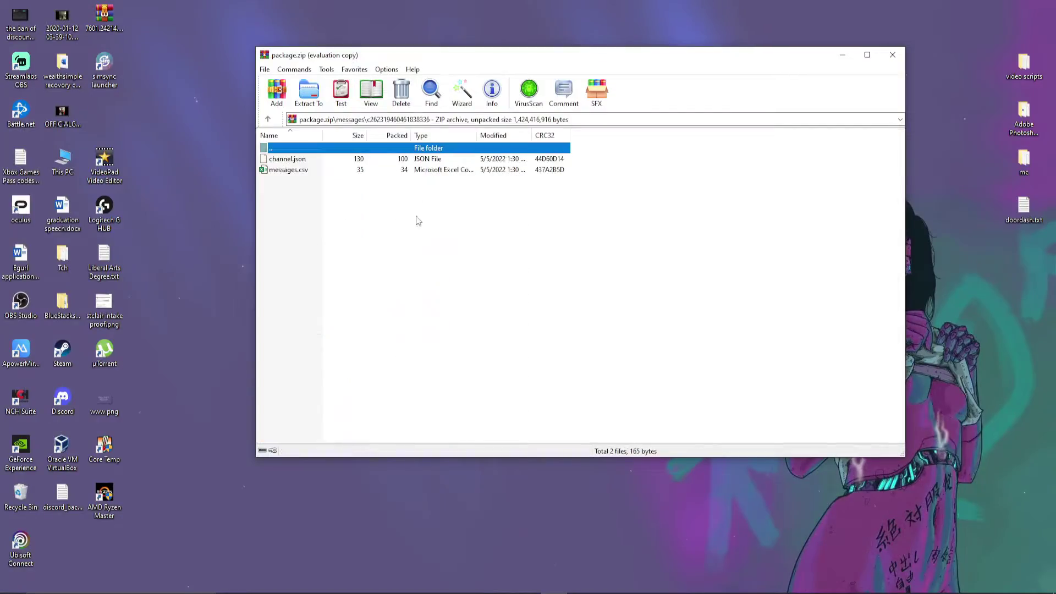
- Return from the channel folder to the archive's root, check the account folder, and open the messages folder
{"action": "key", "text": "BackSpace"}
{"action": "key", "text": "BackSpace"}
{"action": "double_click", "coordinate": [304, 161]}
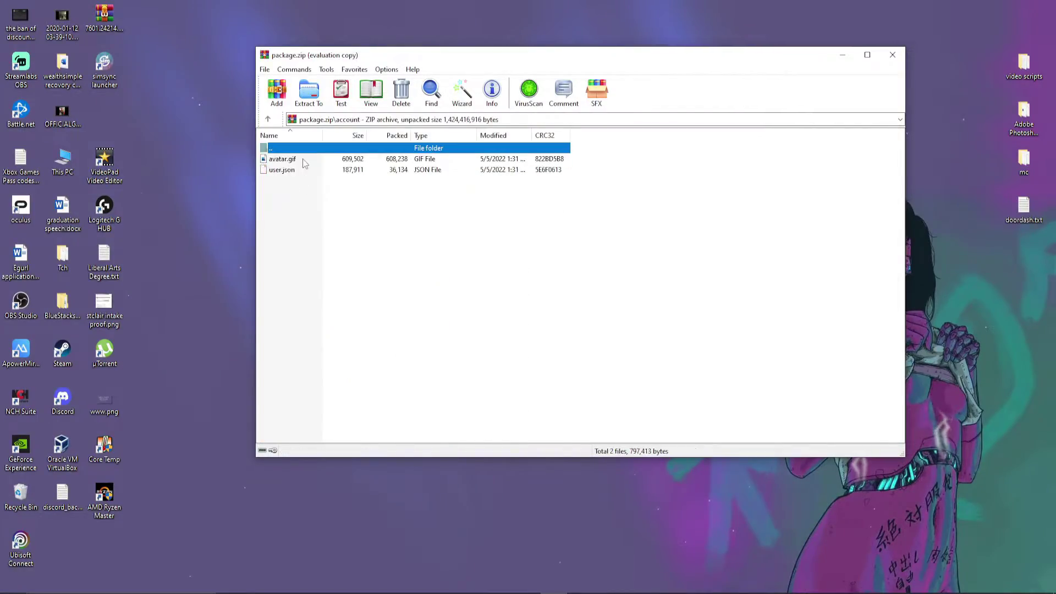
{"action": "key", "text": "BackSpace"}
{"action": "double_click", "coordinate": [301, 183]}
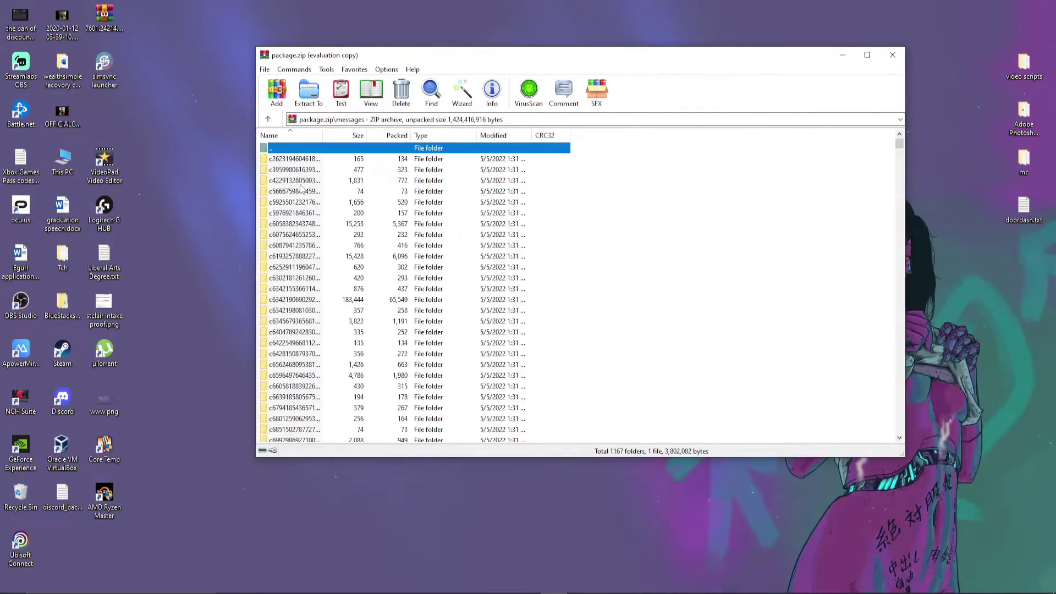
- Open messages.csv from the first channel folder in Excel and dismiss the expired subscription notice
{"action": "double_click", "coordinate": [295, 160]}
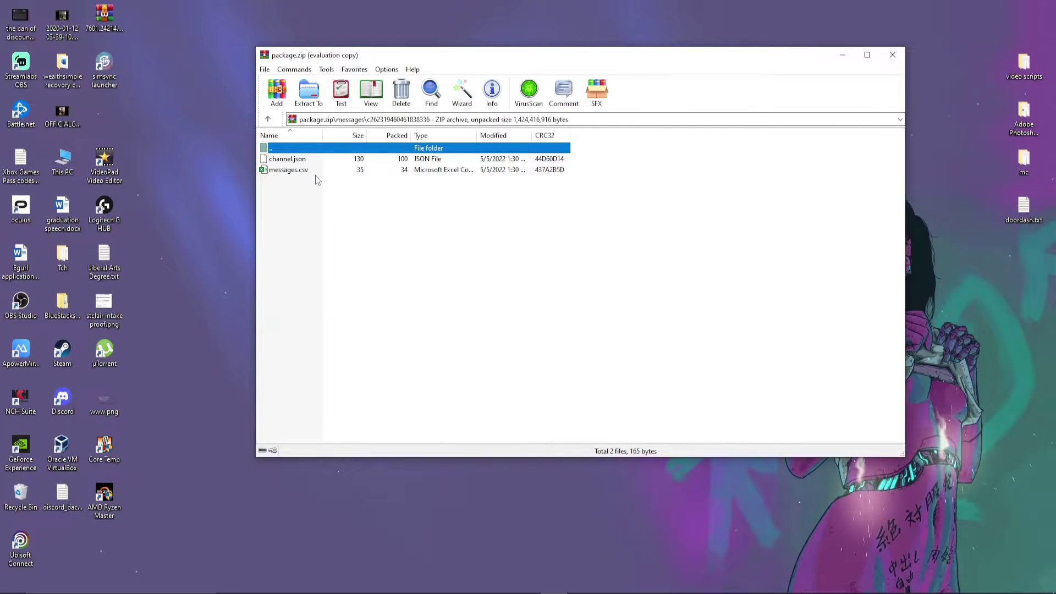
{"action": "double_click", "coordinate": [309, 171]}
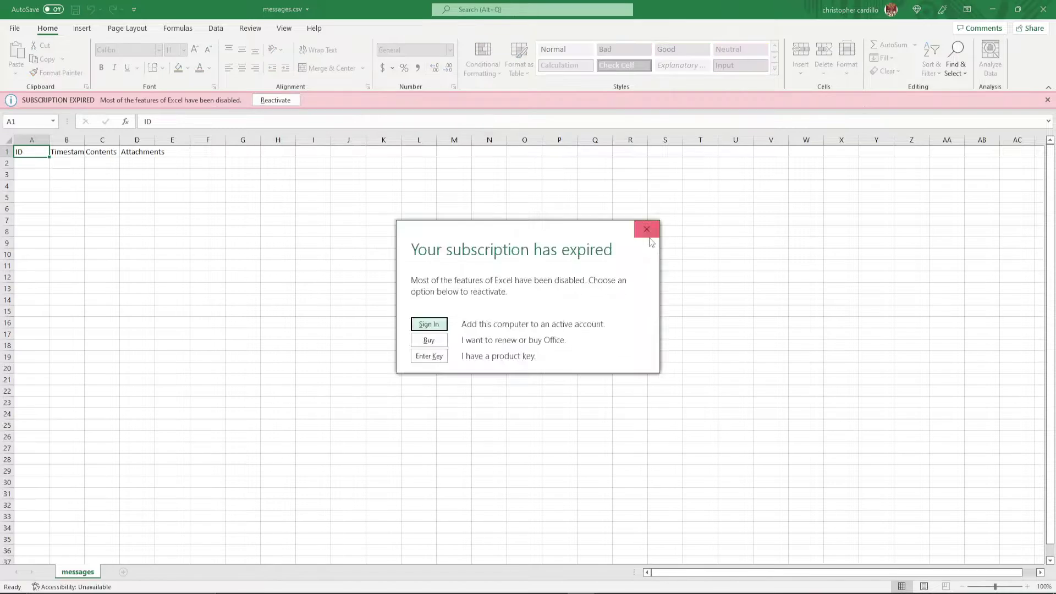
{"action": "left_click", "coordinate": [645, 236]}
{"action": "scroll", "coordinate": [354, 345], "scroll_direction": "down", "scroll_amount": 15}
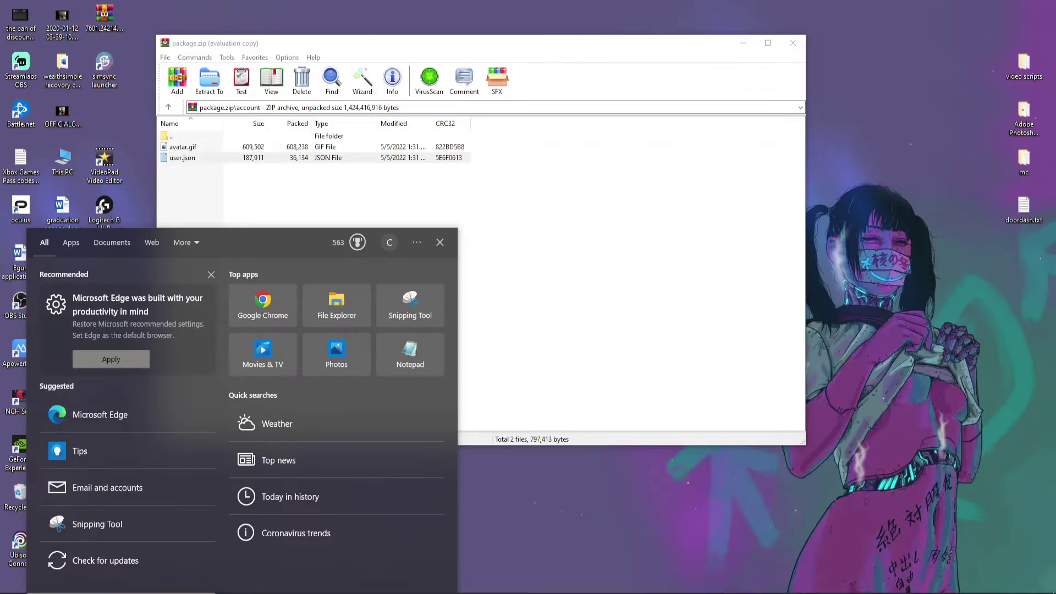
- Open an empty Notepad window and arrange it beside the archive window
{"action": "type", "text": "note"}
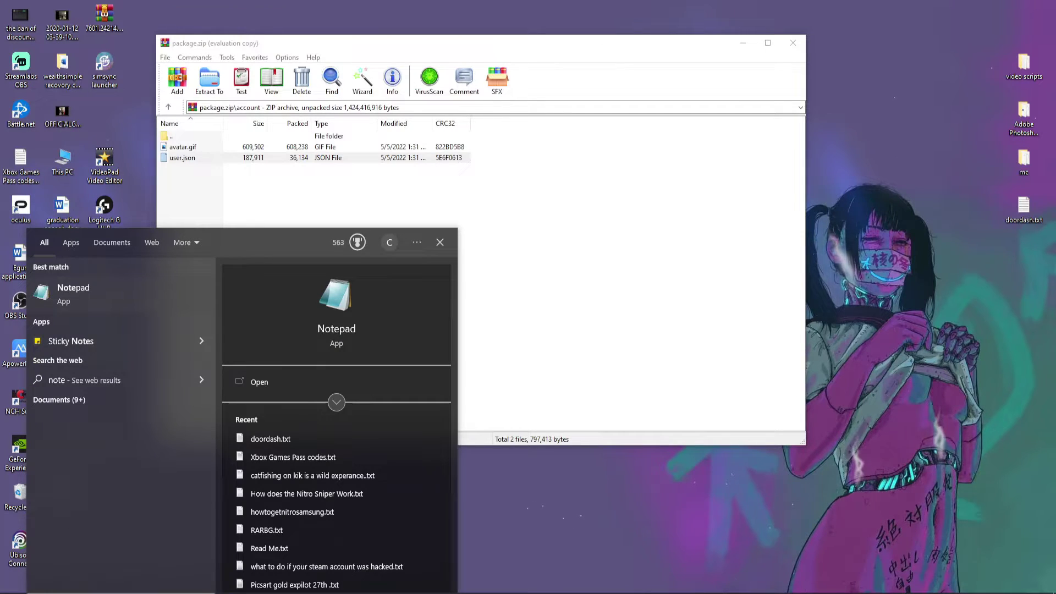
{"action": "key", "text": "Return"}
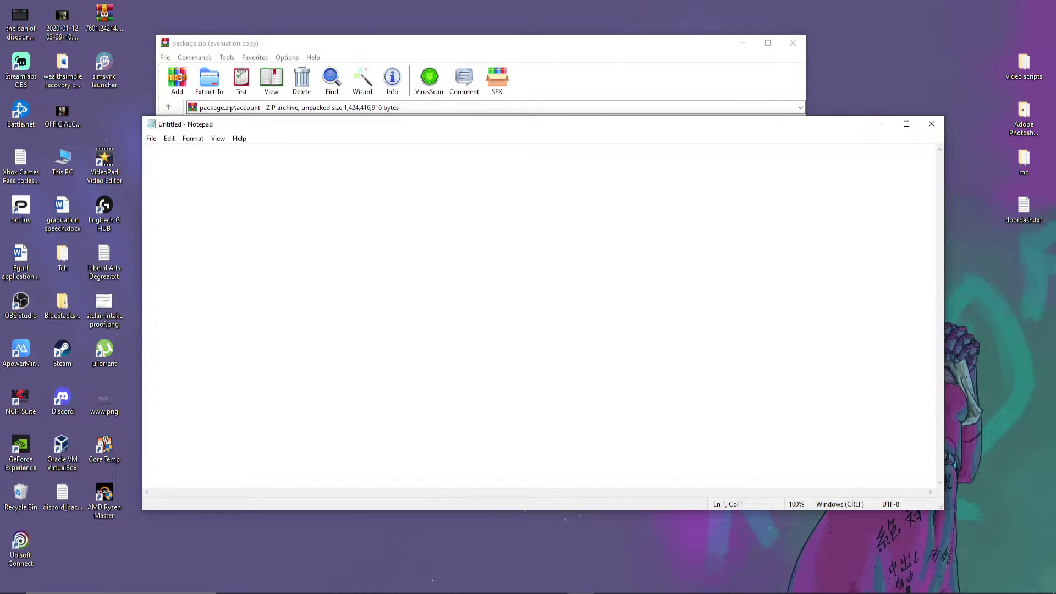
{"action": "left_click_drag", "start_coordinate": [396, 130], "coordinate": [617, 211]}
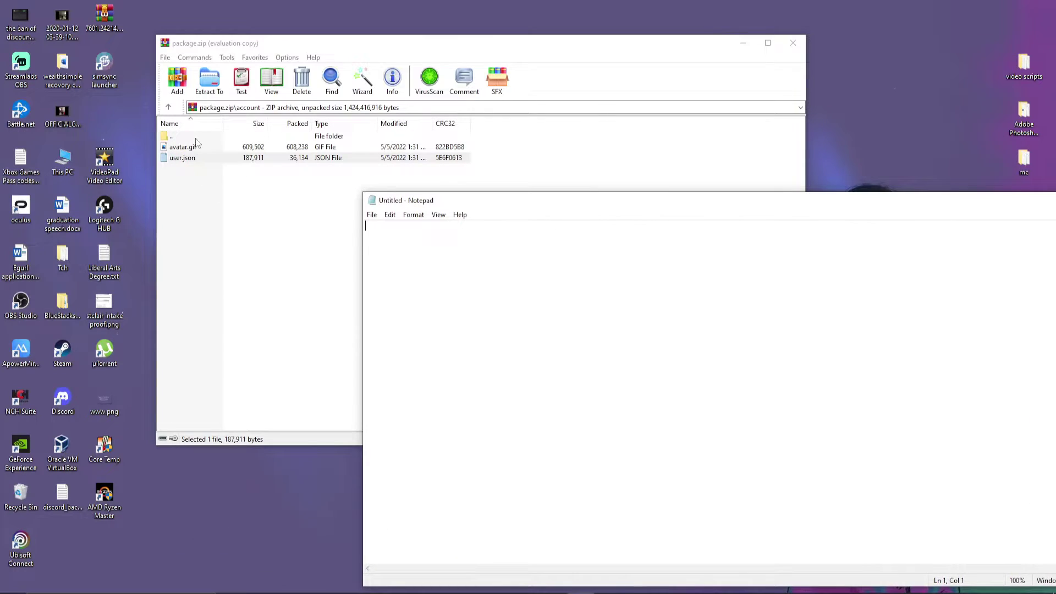
{"action": "left_click_drag", "start_coordinate": [206, 48], "coordinate": [179, 43]}
- View guild.json from one of the archive's server folders in Notepad, close it and return to the servers folder
{"action": "left_click", "coordinate": [212, 264]}
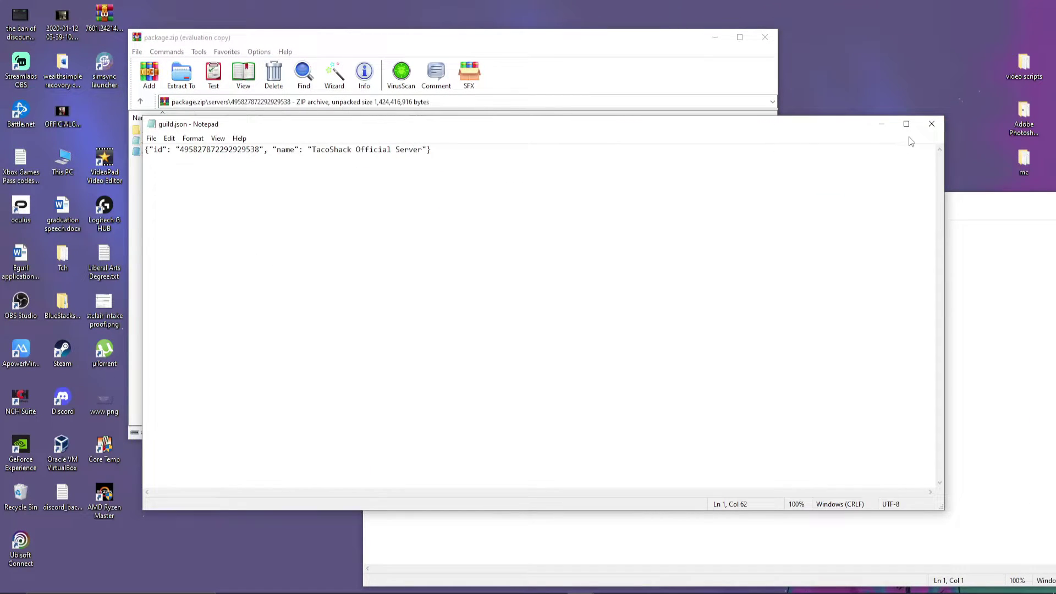
{"action": "left_click", "coordinate": [931, 124]}
{"action": "key", "text": "BackSpace"}
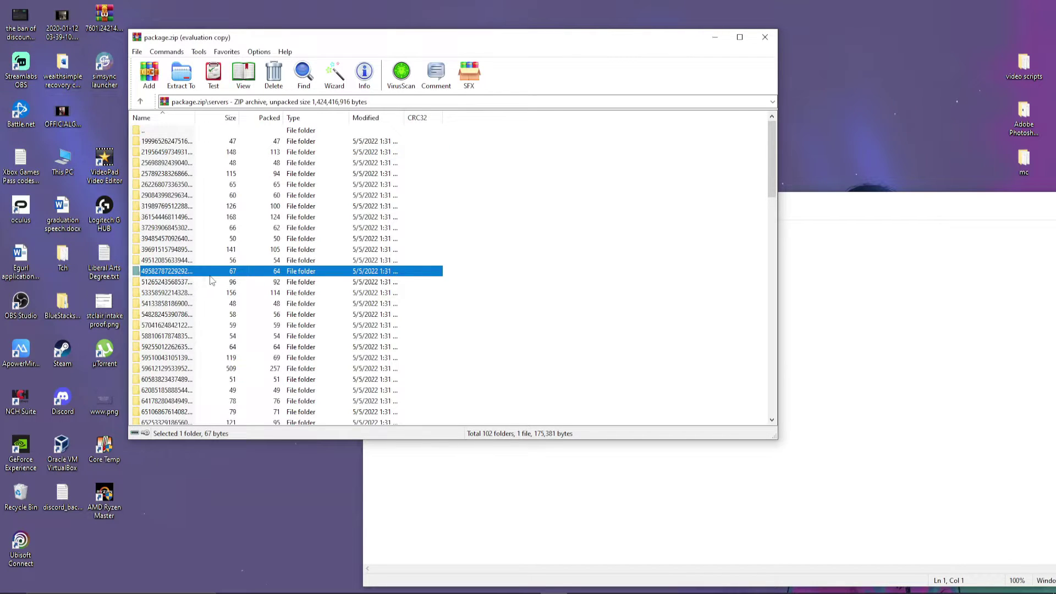
- Go from the servers folder to the archive's messages folder and open index.json at the end of its list
{"action": "key", "text": "BackSpace"}
{"action": "double_click", "coordinate": [181, 163]}
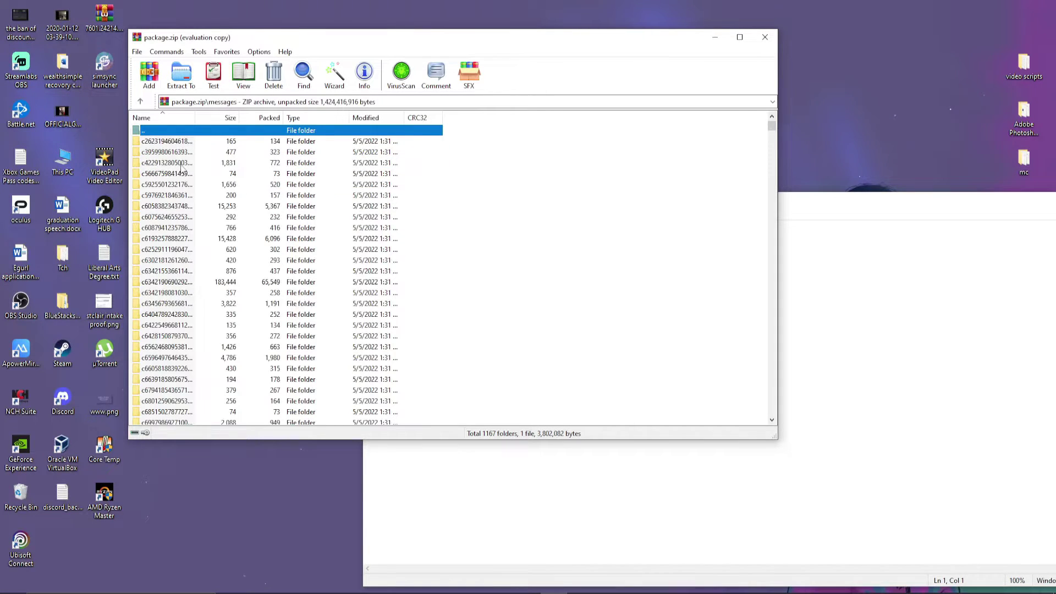
{"action": "scroll", "coordinate": [489, 332], "scroll_direction": "down", "scroll_amount": 20}
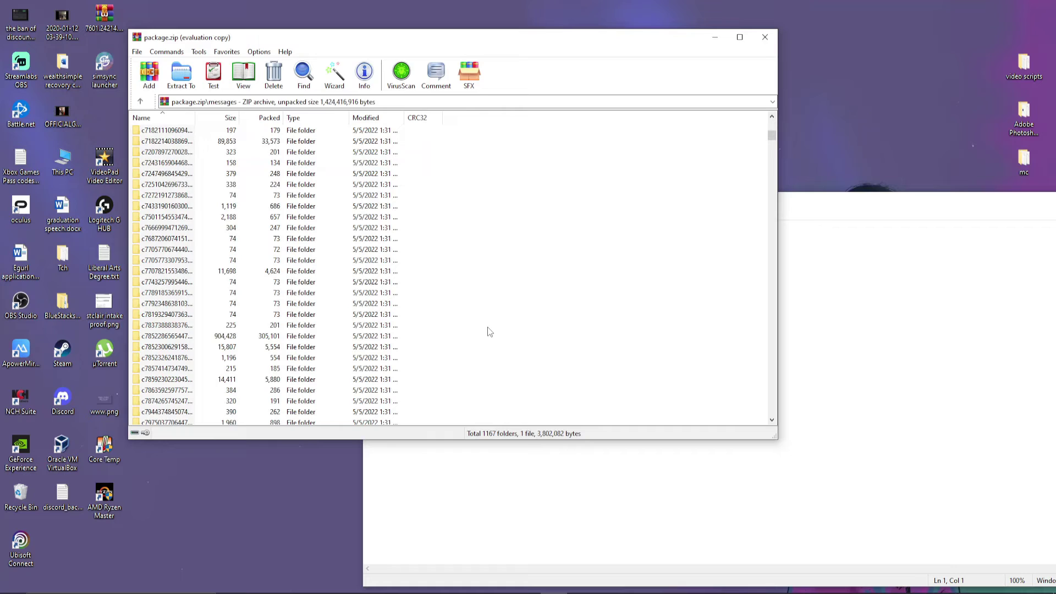
{"action": "scroll", "coordinate": [448, 387], "scroll_direction": "down", "scroll_amount": 20}
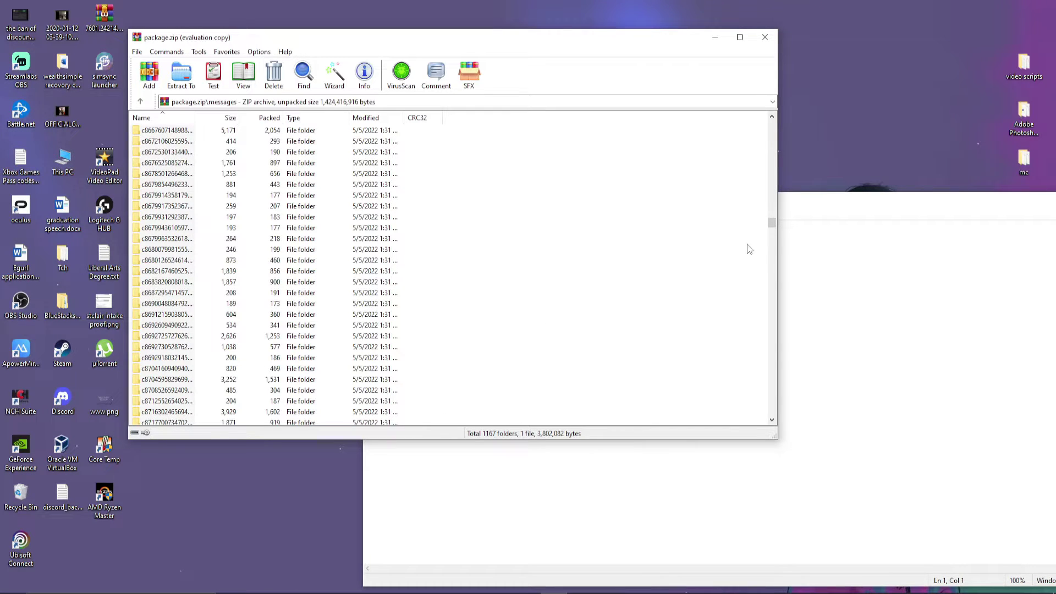
{"action": "left_click_drag", "start_coordinate": [769, 230], "coordinate": [749, 419]}
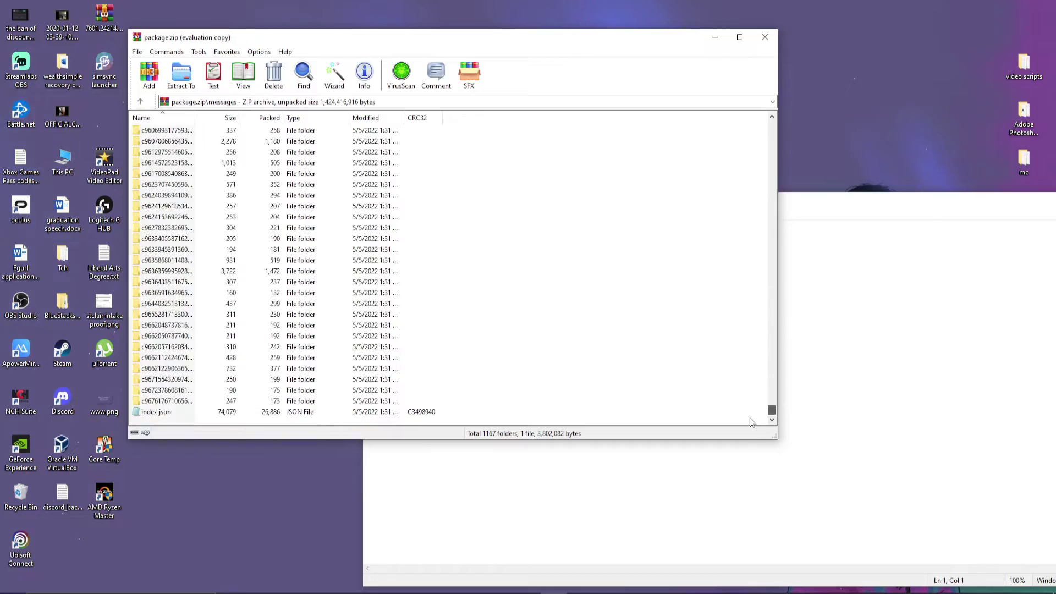
{"action": "double_click", "coordinate": [300, 412]}
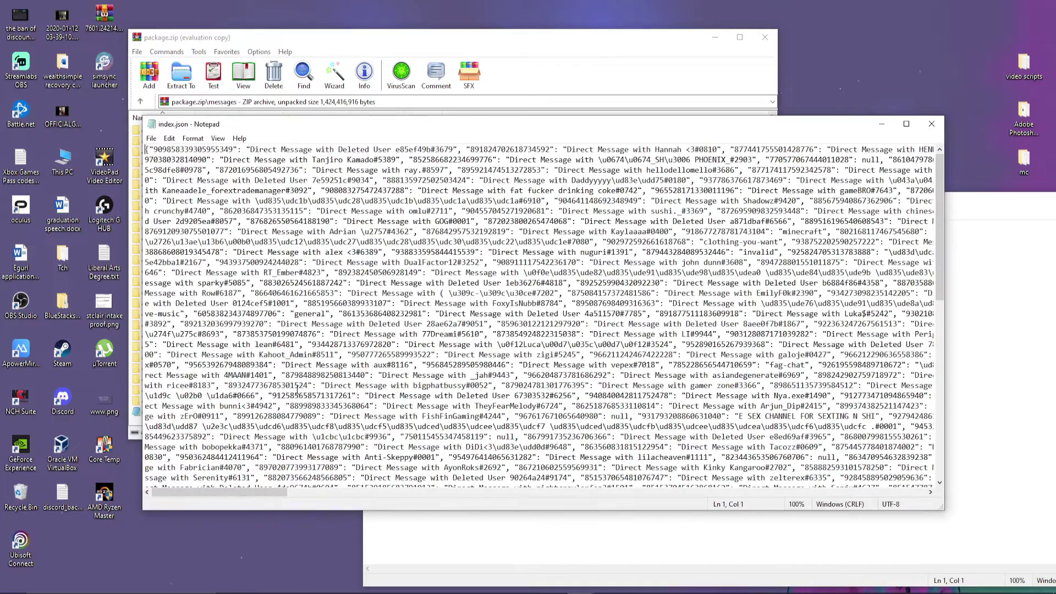
- Arrange the index.json window beside the archive's folder list and highlight the channel ID of one direct message entry
{"action": "left_click_drag", "start_coordinate": [679, 125], "coordinate": [627, 72]}
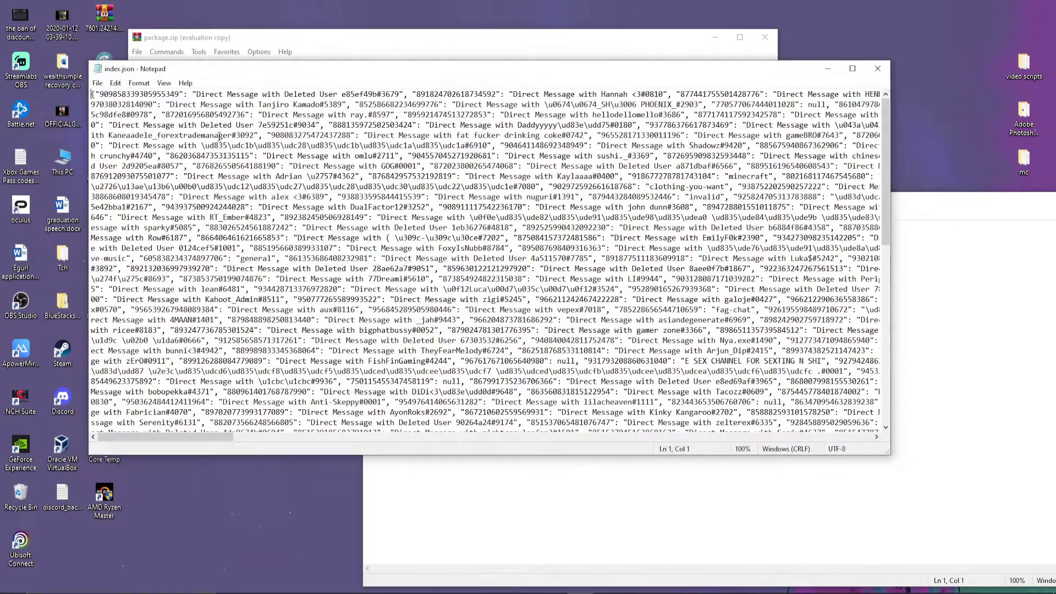
{"action": "left_click_drag", "start_coordinate": [762, 72], "coordinate": [801, 342]}
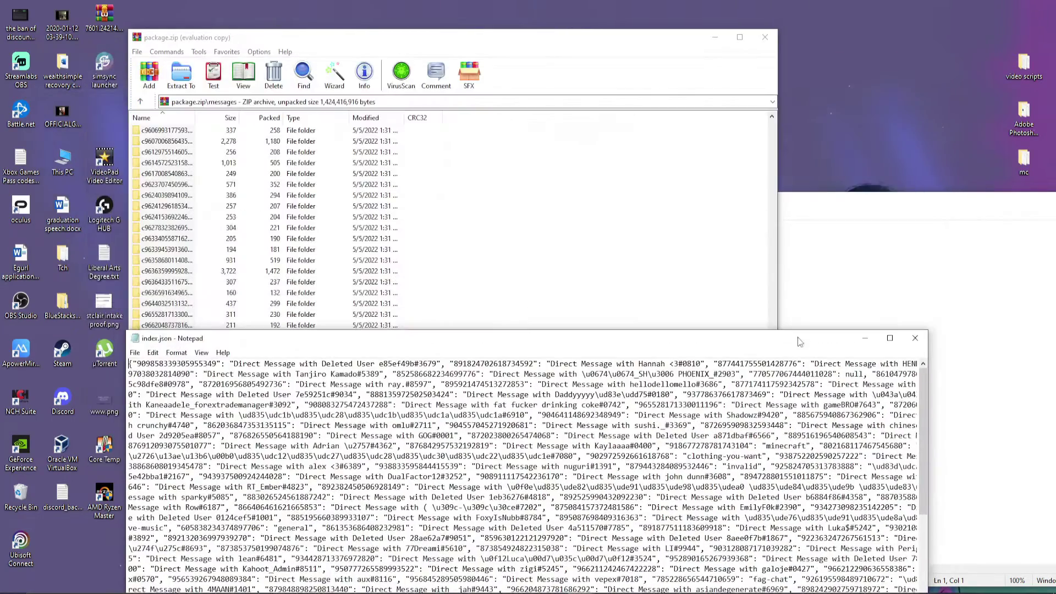
{"action": "left_click_drag", "start_coordinate": [227, 342], "coordinate": [356, 193]}
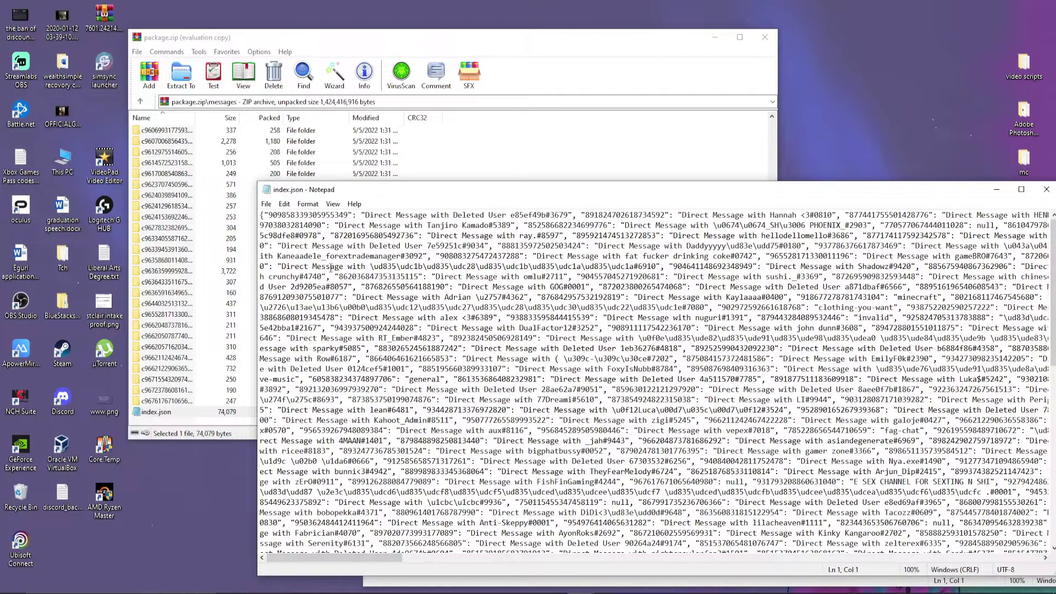
{"action": "left_click_drag", "start_coordinate": [335, 328], "coordinate": [416, 329]}
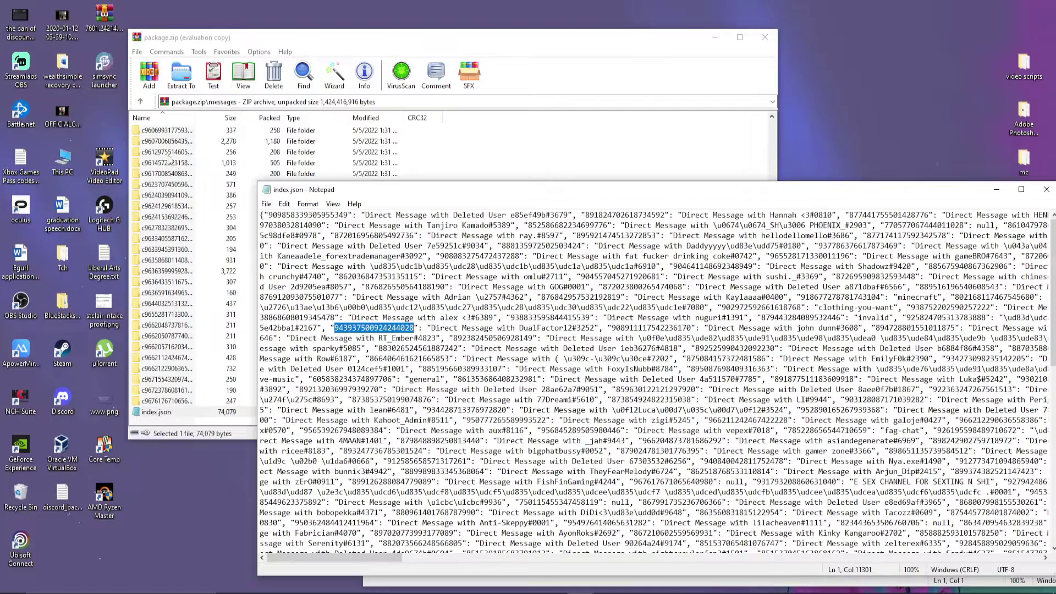
{"action": "left_click_drag", "start_coordinate": [427, 197], "coordinate": [273, 154]}
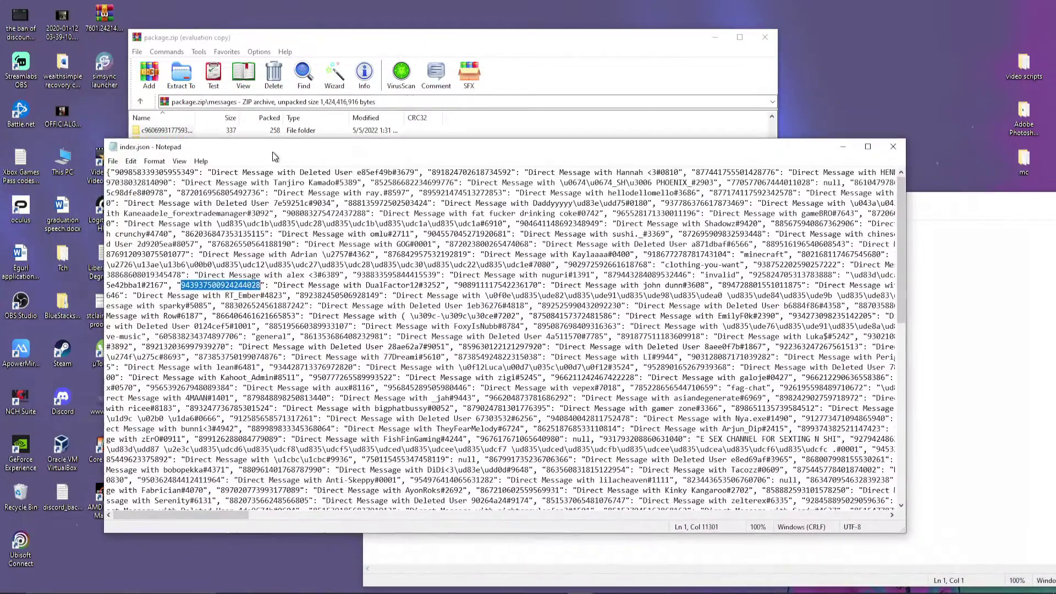
{"action": "double_click", "coordinate": [414, 151]}
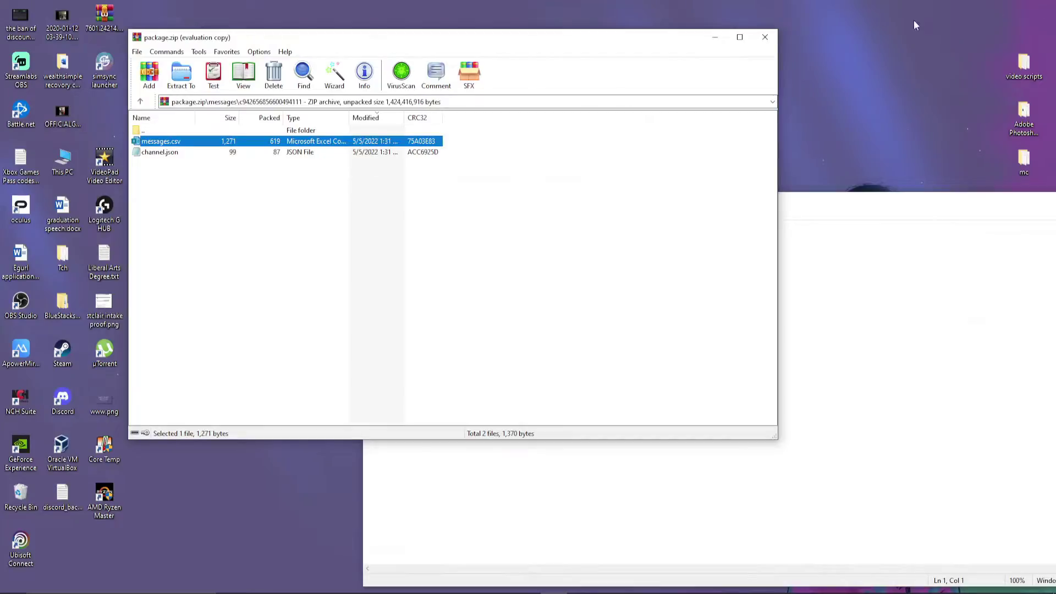
- Reposition the archive window and return from the channel folder to the messages folder
{"action": "left_click_drag", "start_coordinate": [199, 41], "coordinate": [288, 49]}
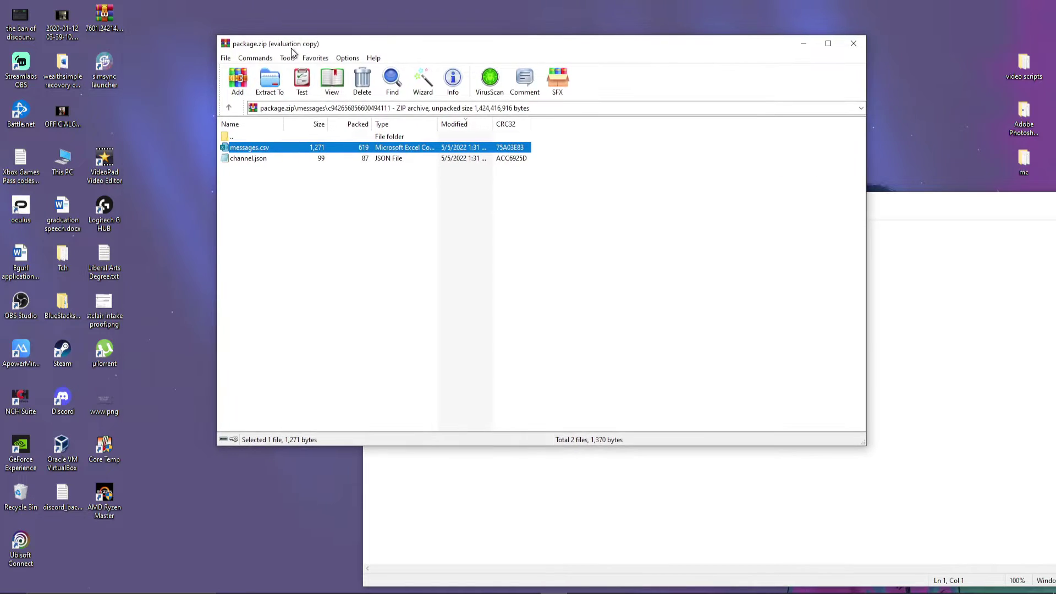
{"action": "left_click", "coordinate": [371, 199]}
{"action": "key", "text": "BackSpace"}
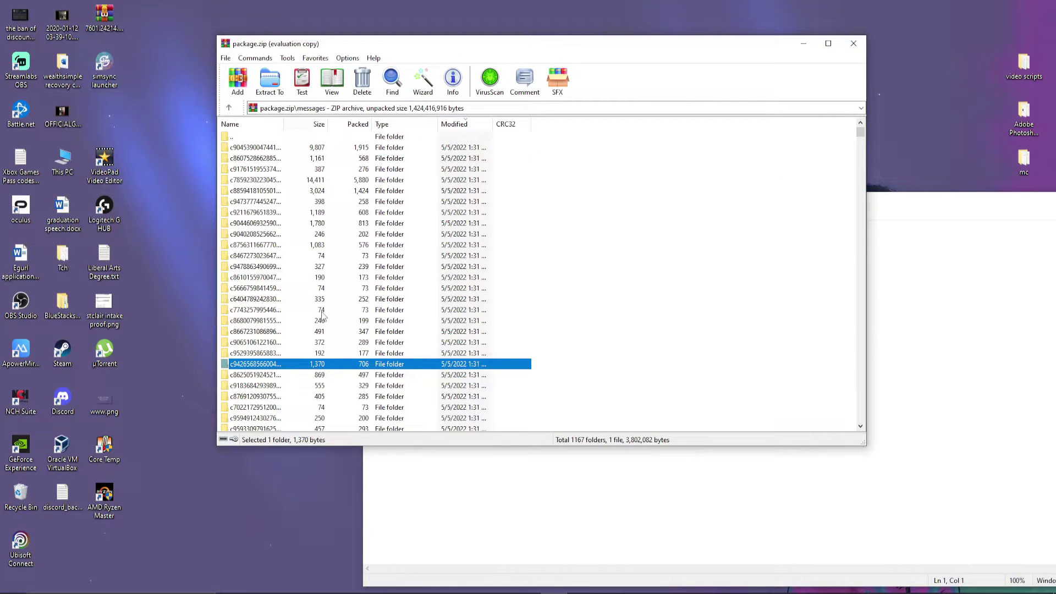
{"action": "left_click", "coordinate": [606, 197]}
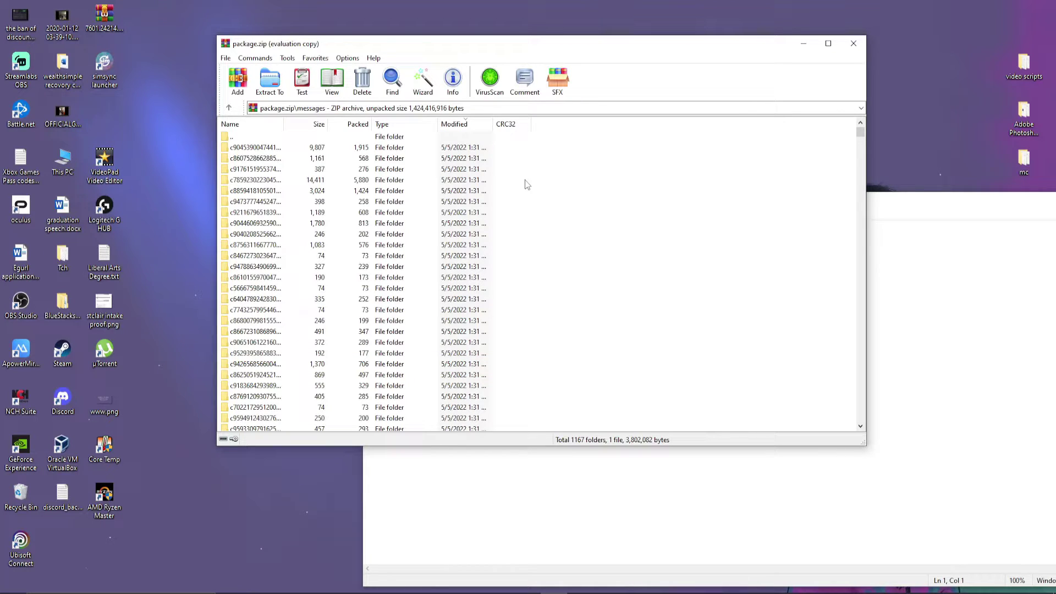
- Look through the channel folders in the messages folder down to the end of the list
{"action": "scroll", "coordinate": [528, 176], "scroll_direction": "down", "scroll_amount": 20}
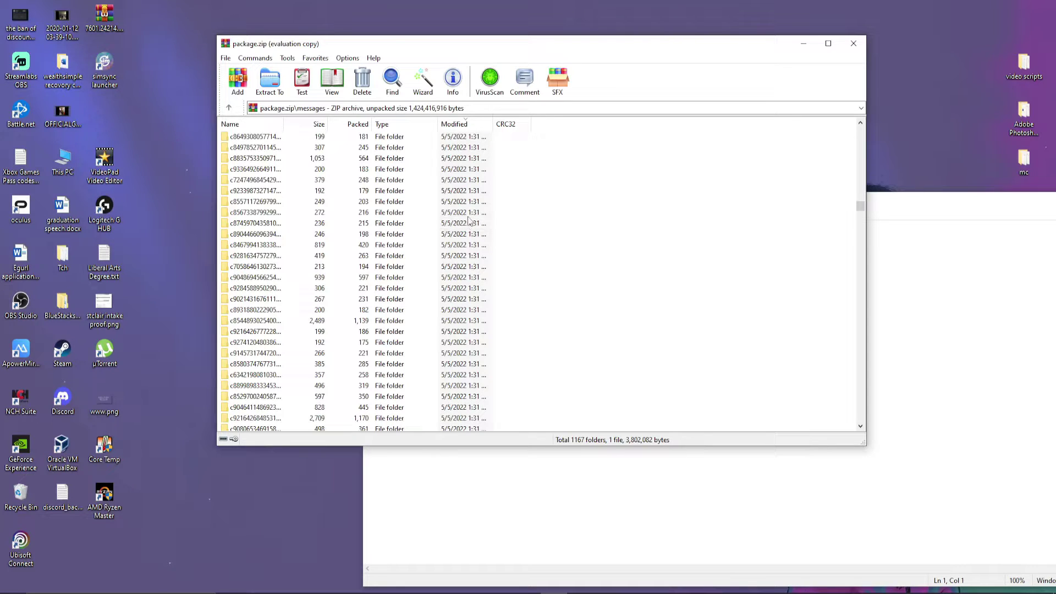
{"action": "scroll", "coordinate": [278, 296], "scroll_direction": "down", "scroll_amount": 10}
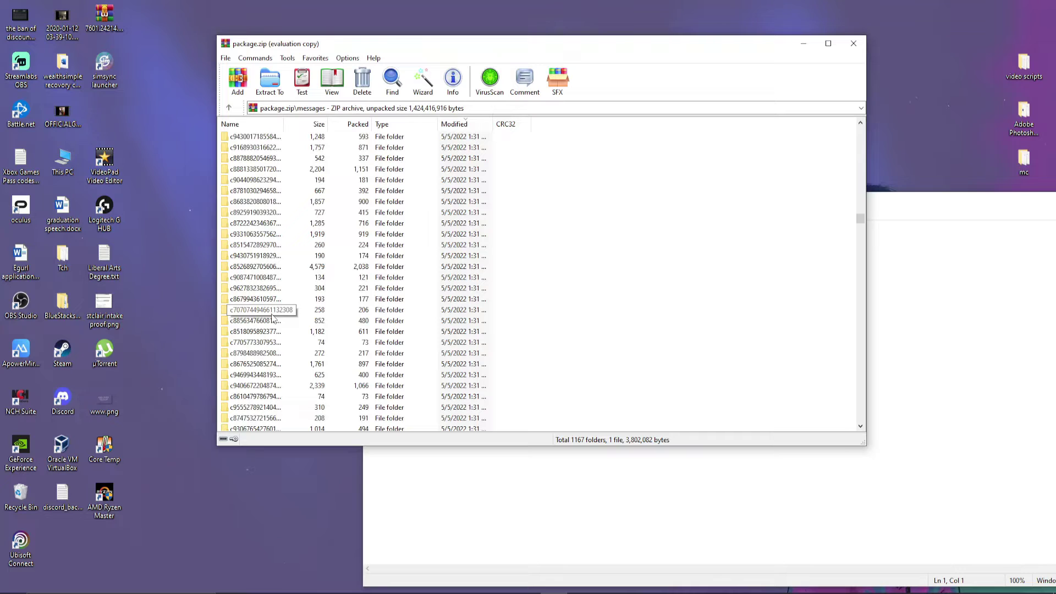
{"action": "scroll", "coordinate": [526, 353], "scroll_direction": "down", "scroll_amount": 9}
{"action": "scroll", "coordinate": [517, 350], "scroll_direction": "down", "scroll_amount": 8}
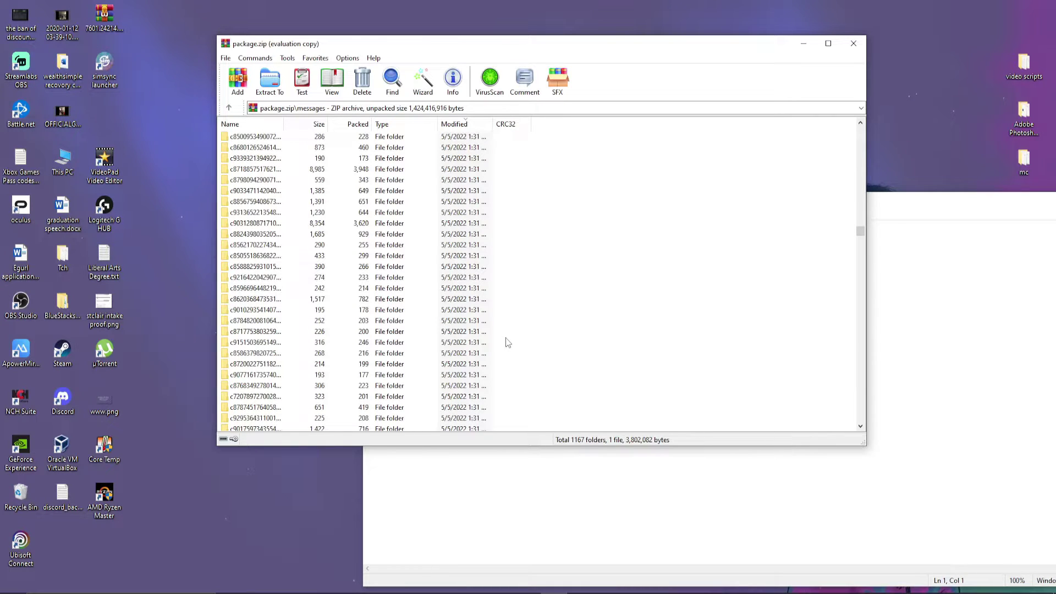
{"action": "scroll", "coordinate": [506, 343], "scroll_direction": "down", "scroll_amount": 20}
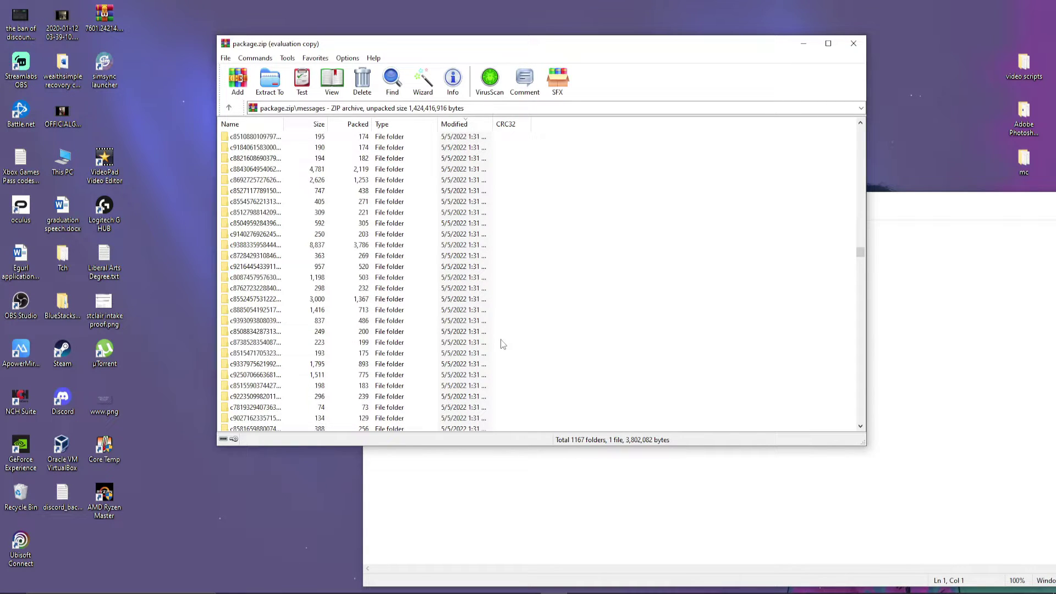
{"action": "key", "text": "alt+Tab"}
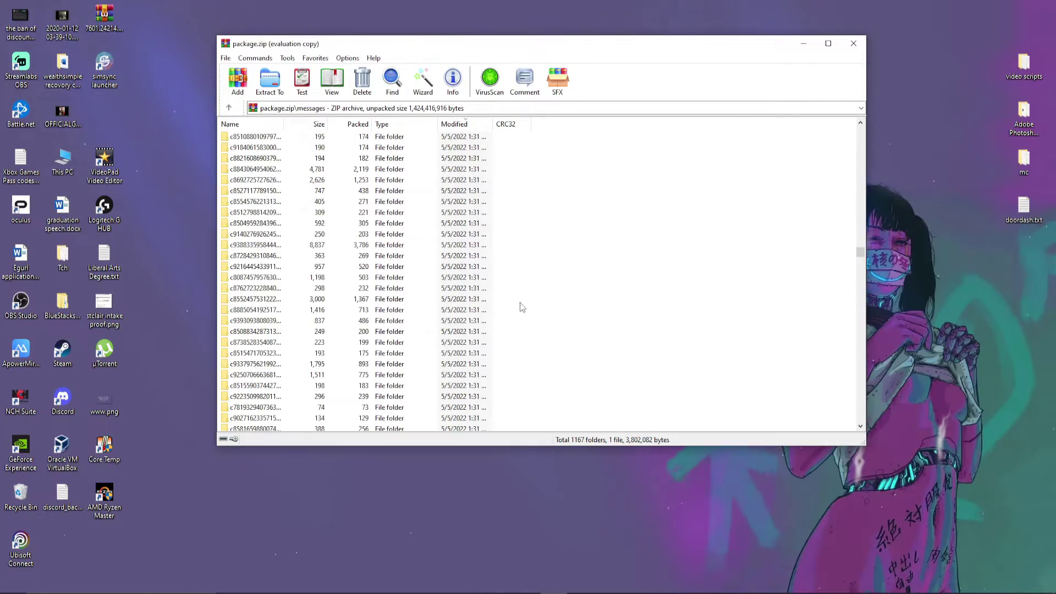
{"action": "left_click", "coordinate": [935, 212]}
{"action": "scroll", "coordinate": [521, 306], "scroll_direction": "down", "scroll_amount": 10}
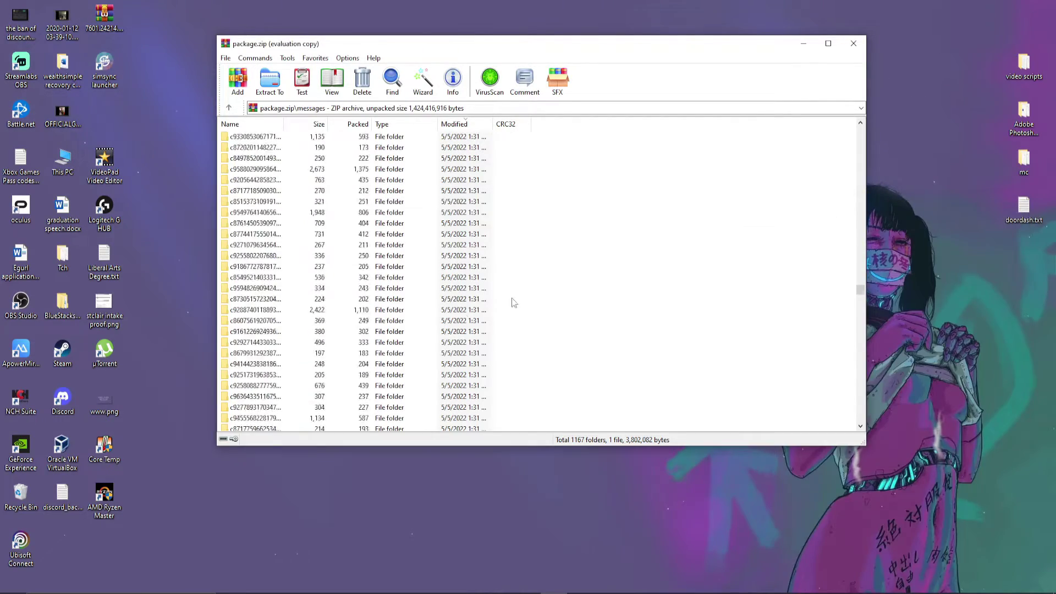
{"action": "scroll", "coordinate": [679, 352], "scroll_direction": "down", "scroll_amount": 15}
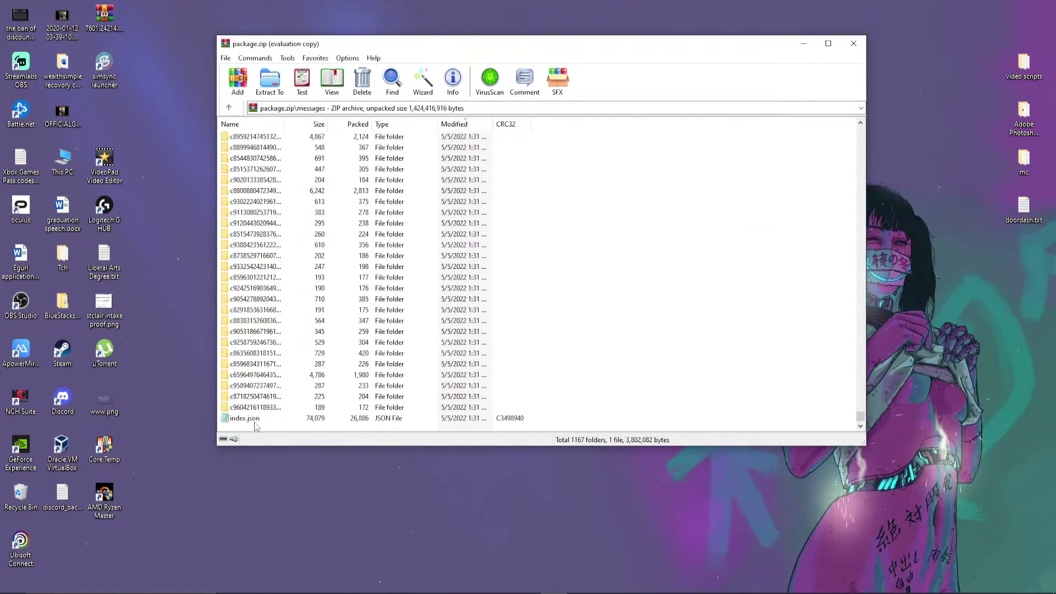
- Open index.json, look through its direct message and channel entries, and close it
{"action": "double_click", "coordinate": [258, 422]}
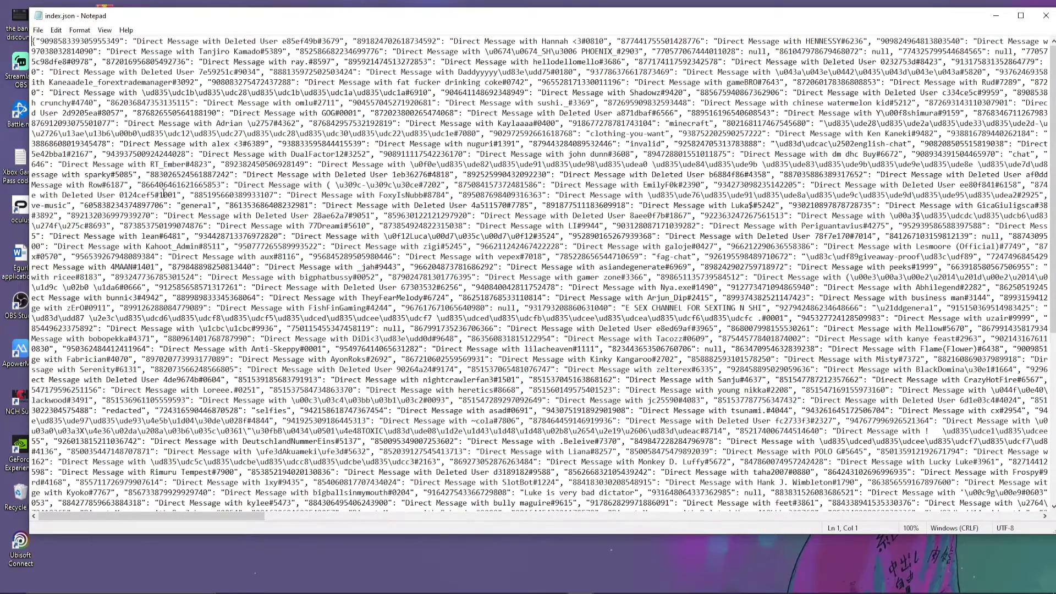
{"action": "scroll", "coordinate": [235, 215], "scroll_direction": "down", "scroll_amount": 9}
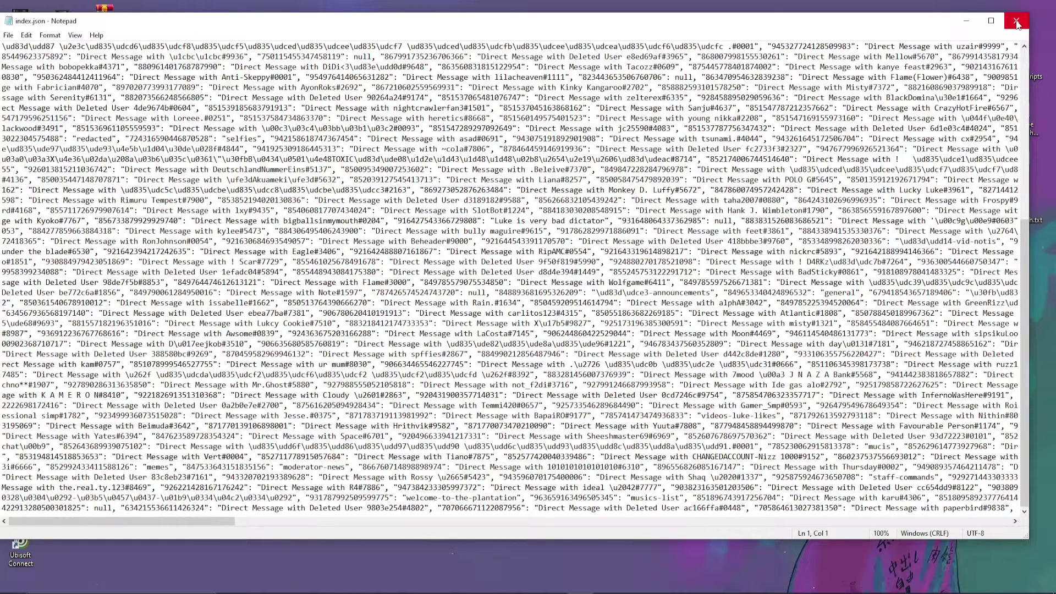
{"action": "left_click", "coordinate": [1016, 22]}
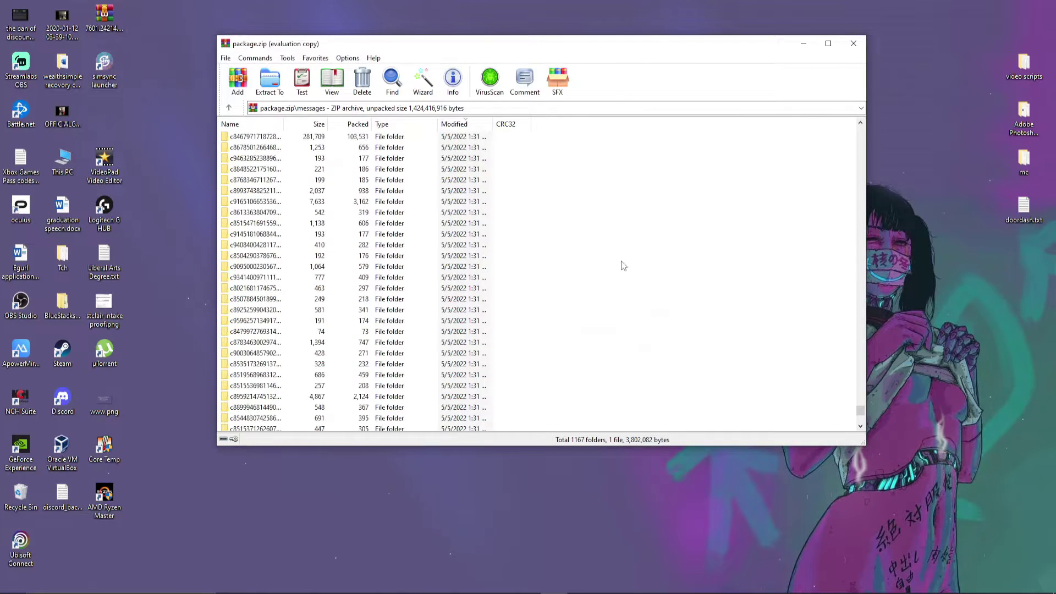
- Check the files inside one of the channel folders and go back to the archive's root
{"action": "key", "text": "Return"}
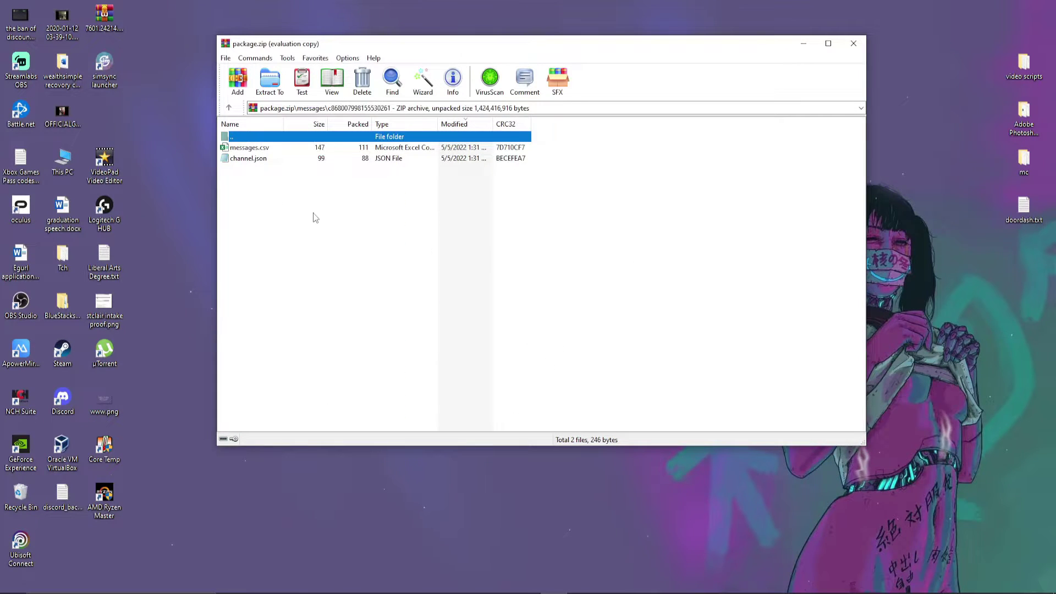
{"action": "key", "text": "BackSpace"}
{"action": "key", "text": "BackSpace"}
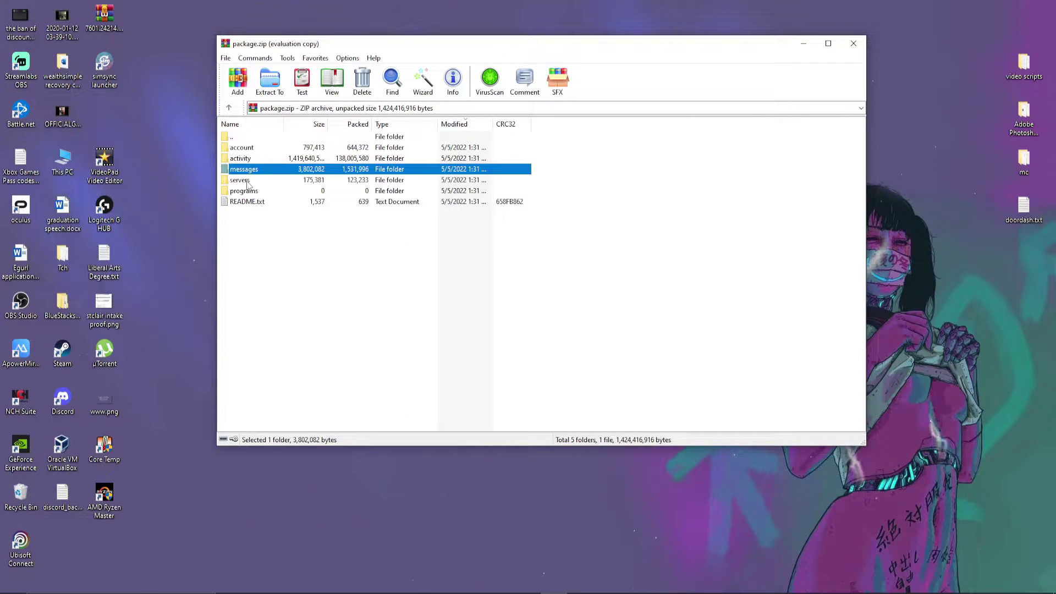
- Open the first server folder inside the servers folder, view its audit-log.json and close the file
{"action": "double_click", "coordinate": [239, 180]}
{"action": "double_click", "coordinate": [248, 148]}
{"action": "left_click", "coordinate": [251, 148]}
{"action": "double_click", "coordinate": [251, 149]}
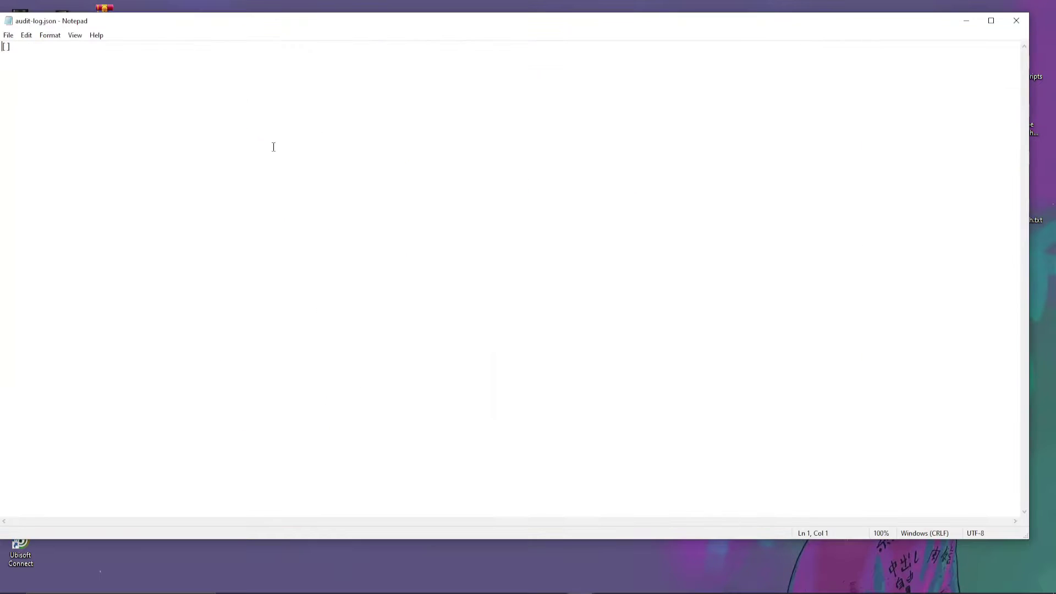
{"action": "left_click", "coordinate": [1016, 20]}
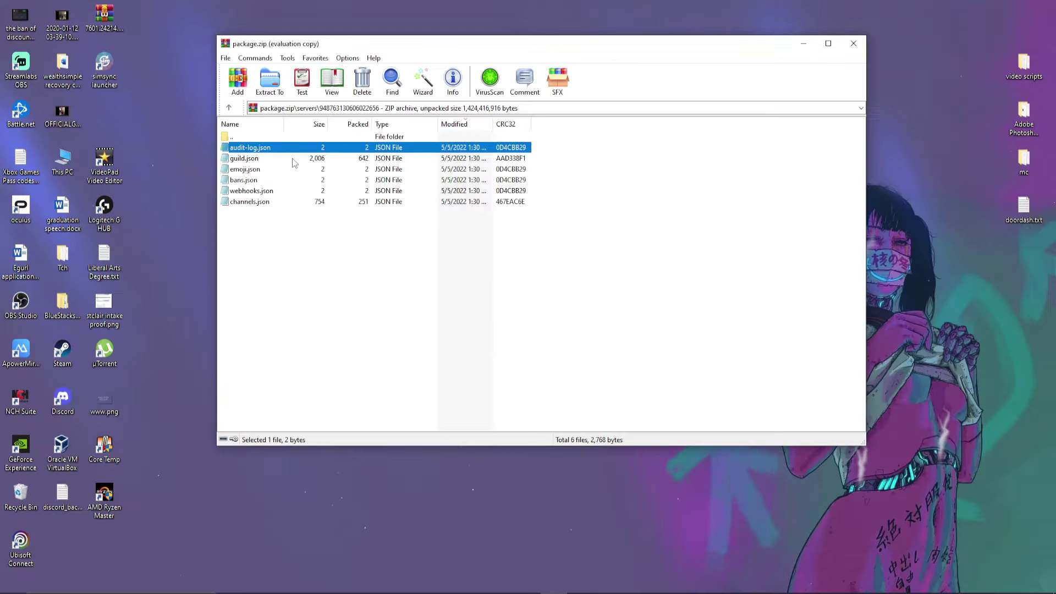
- View emoji.json and bans.json from the server folder, closing each file after checking it
{"action": "left_click", "coordinate": [261, 172]}
{"action": "double_click", "coordinate": [261, 172]}
{"action": "left_click", "coordinate": [1016, 20]}
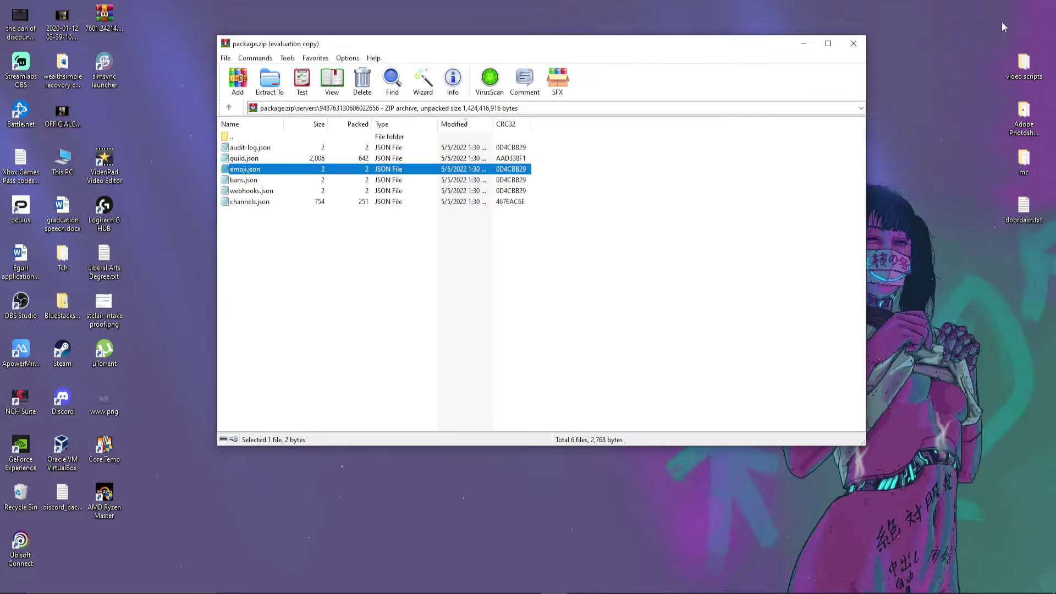
{"action": "double_click", "coordinate": [271, 179]}
{"action": "left_click", "coordinate": [1016, 20]}
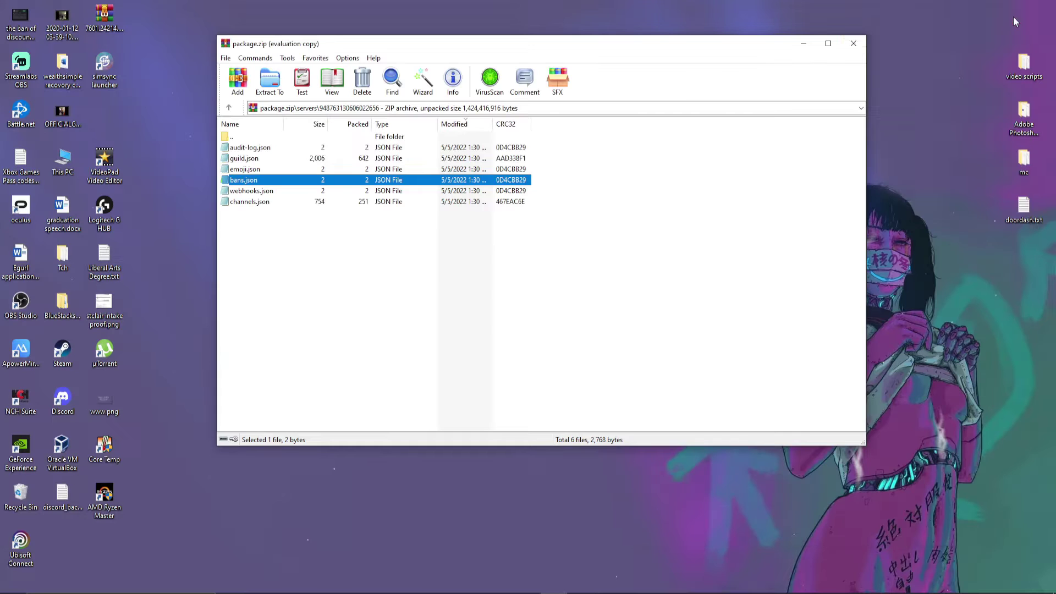
- Return to the servers folder, open the server folder beginning with 588106, and view its audit-log.json and guild.json, closing each file
{"action": "double_click", "coordinate": [255, 150]}
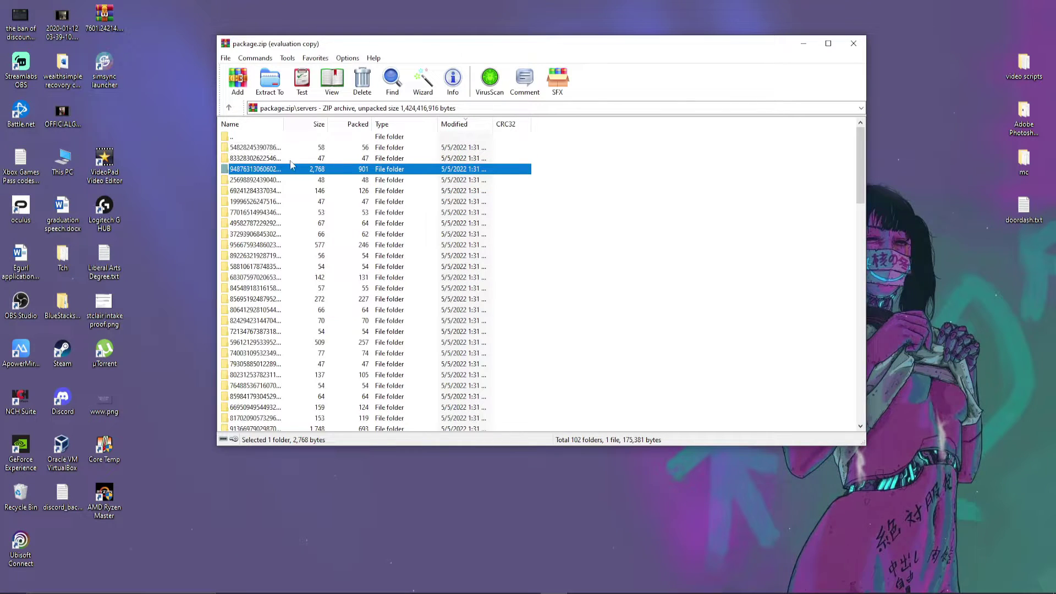
{"action": "double_click", "coordinate": [242, 266]}
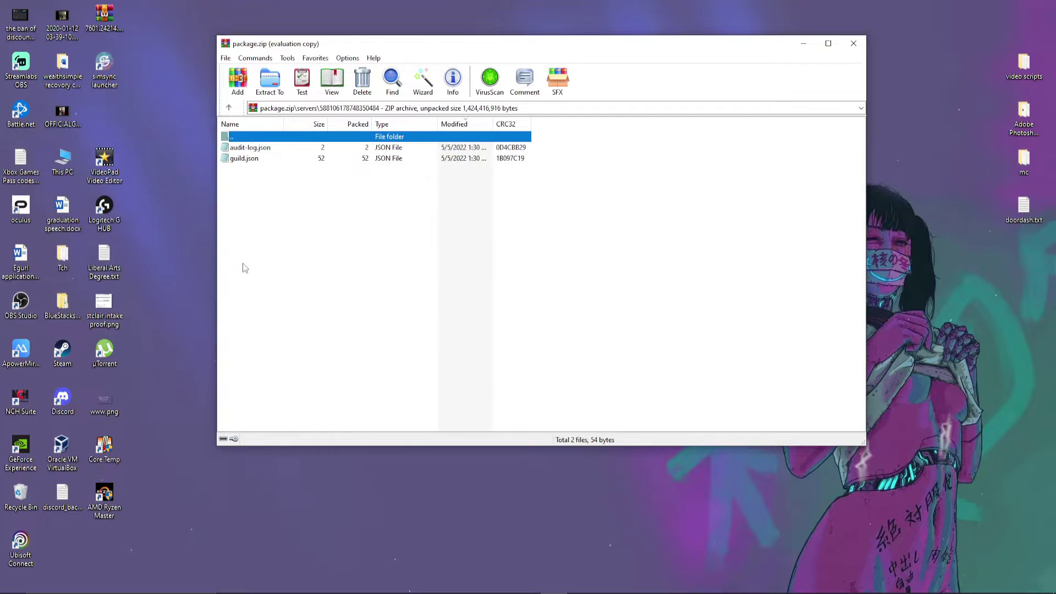
{"action": "double_click", "coordinate": [241, 149]}
{"action": "left_click", "coordinate": [1016, 20]}
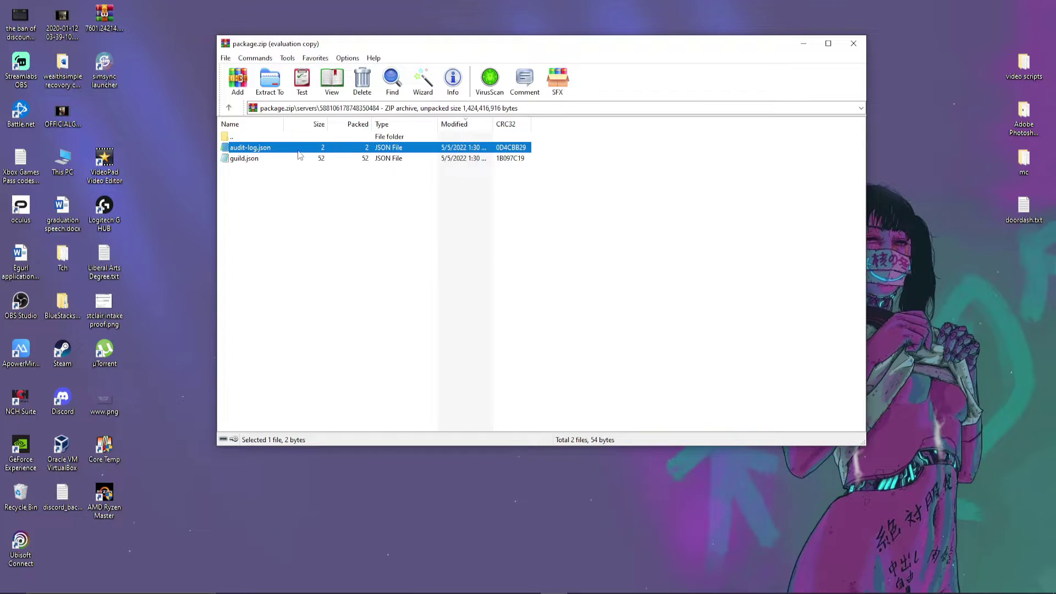
{"action": "left_click", "coordinate": [276, 159]}
{"action": "double_click", "coordinate": [244, 159]}
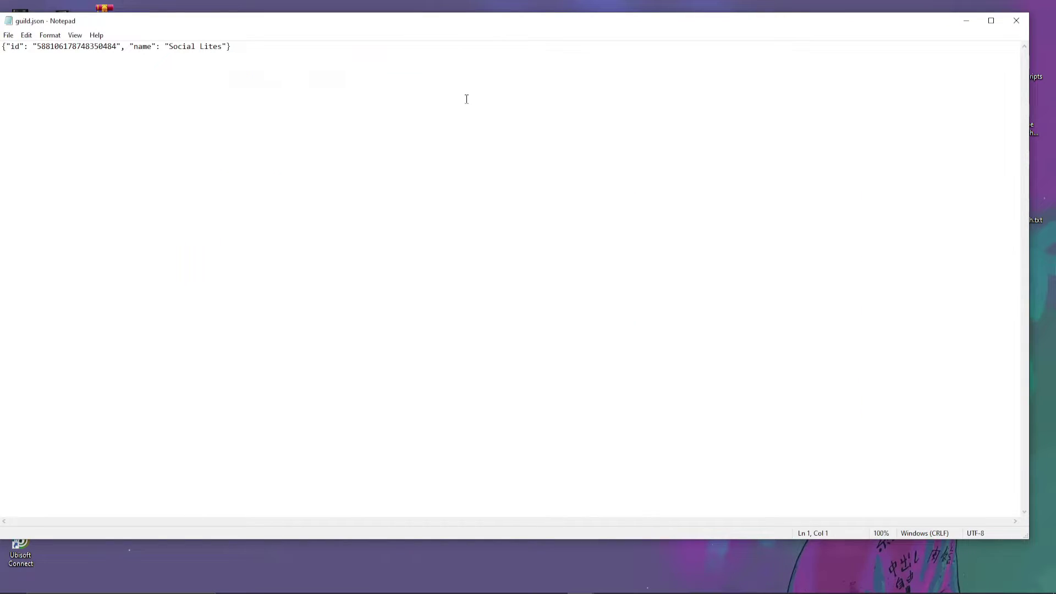
{"action": "left_click", "coordinate": [1017, 21]}
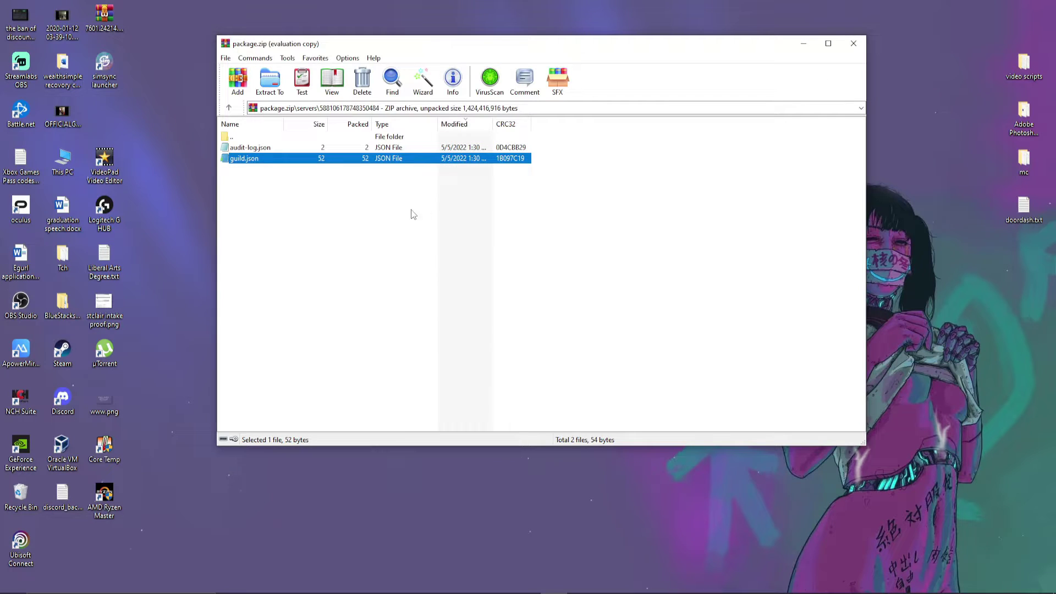
- Go back to the servers list, open the server folder beginning with 845489, view its audit-log.json and close the file
{"action": "key", "text": "BackSpace"}
{"action": "double_click", "coordinate": [305, 290]}
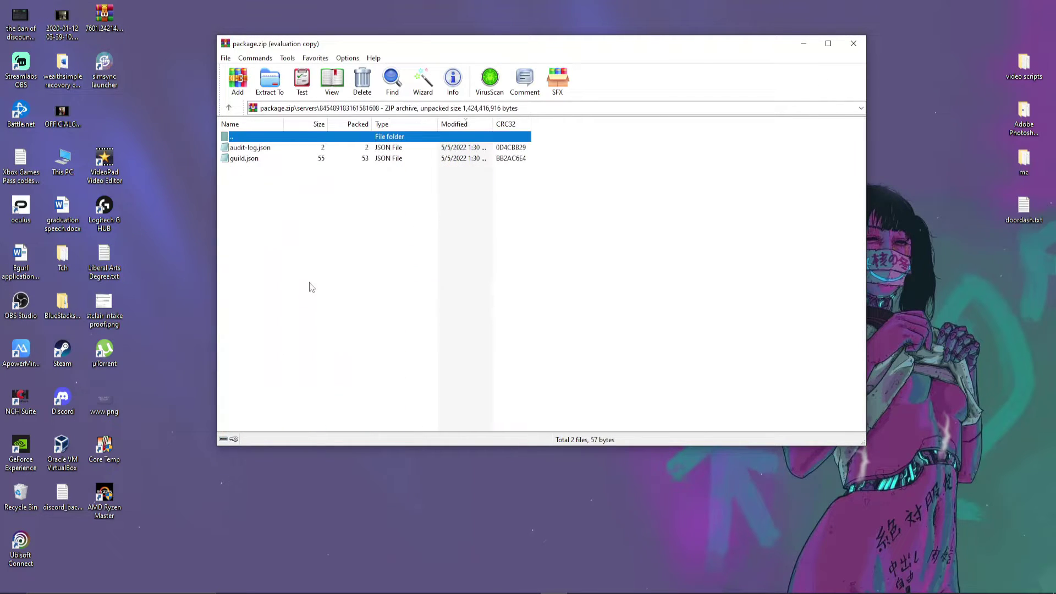
{"action": "left_click", "coordinate": [302, 159]}
{"action": "double_click", "coordinate": [437, 145]}
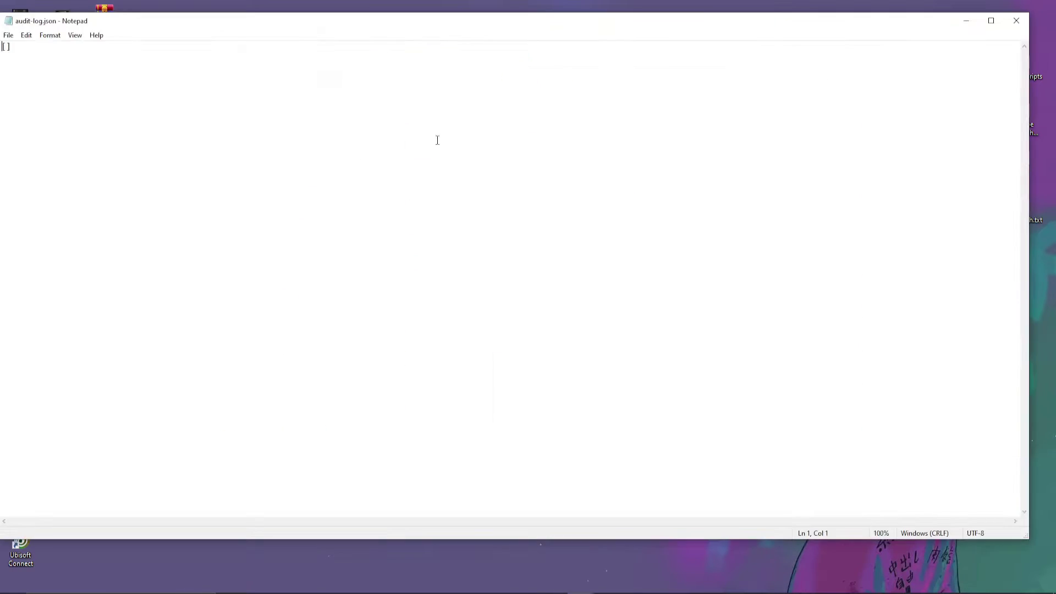
{"action": "left_click", "coordinate": [1016, 21]}
{"action": "left_click", "coordinate": [260, 170]}
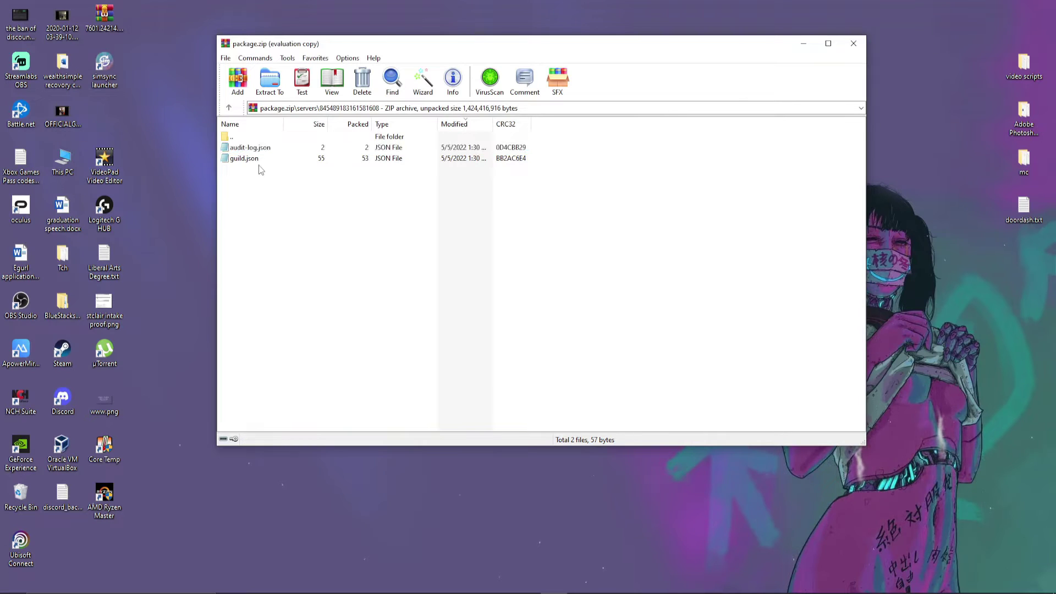
- Open index.json from the servers folder, look through its list of server names and close it
{"action": "key", "text": "BackSpace"}
{"action": "scroll", "coordinate": [318, 281], "scroll_direction": "down", "scroll_amount": 5}
{"action": "double_click", "coordinate": [261, 420]}
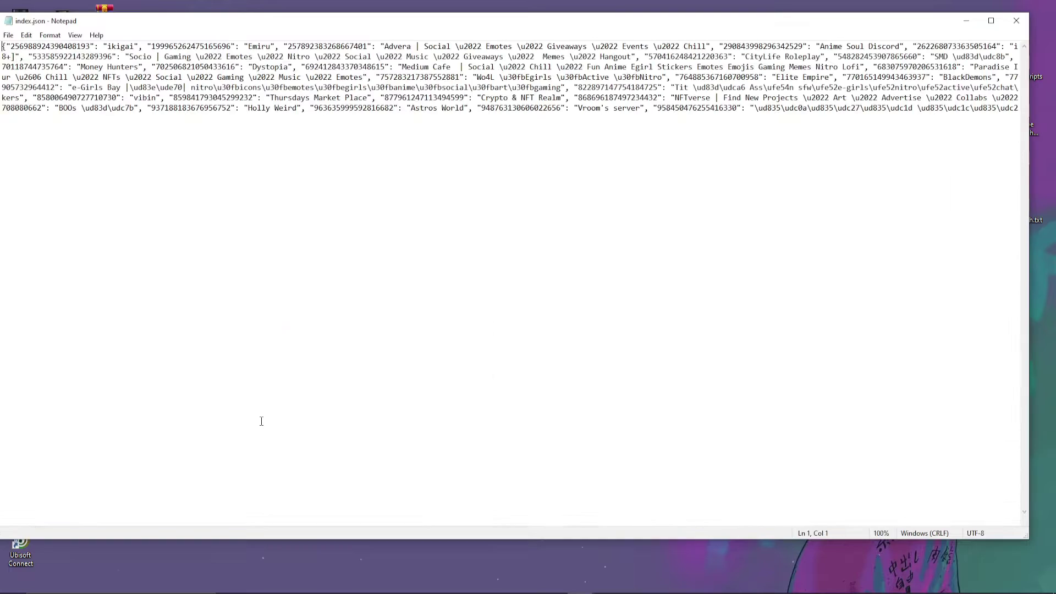
{"action": "left_click_drag", "start_coordinate": [128, 25], "coordinate": [237, 34]}
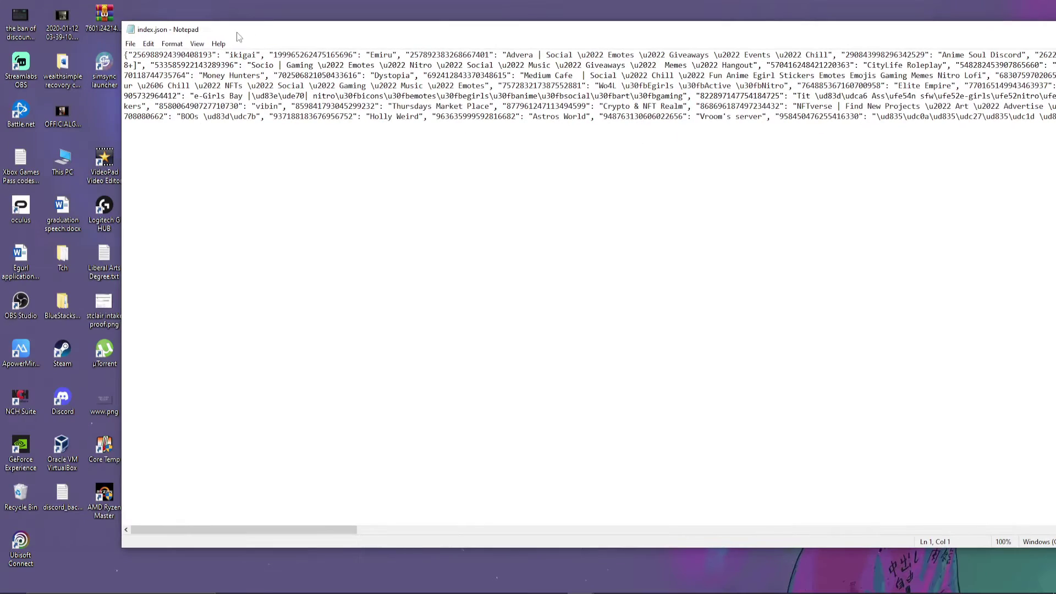
{"action": "left_click_drag", "start_coordinate": [340, 27], "coordinate": [277, 30]}
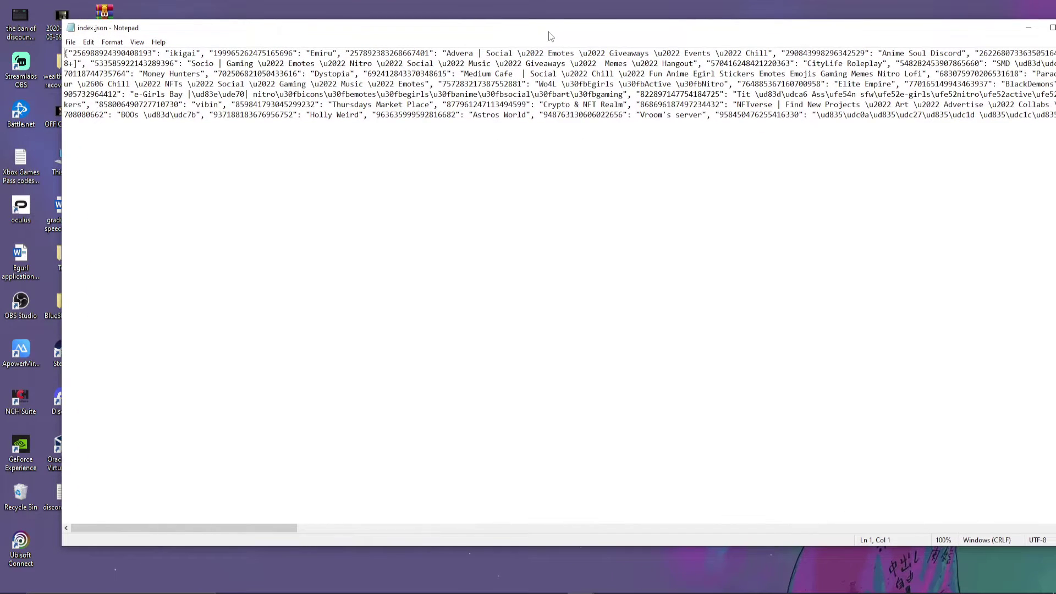
{"action": "left_click_drag", "start_coordinate": [549, 31], "coordinate": [464, 26]}
{"action": "key", "text": "alt+F4"}
- Open the server folder beginning with 948763, view its channels.json and close the file
{"action": "scroll", "coordinate": [499, 348], "scroll_direction": "up", "scroll_amount": 15}
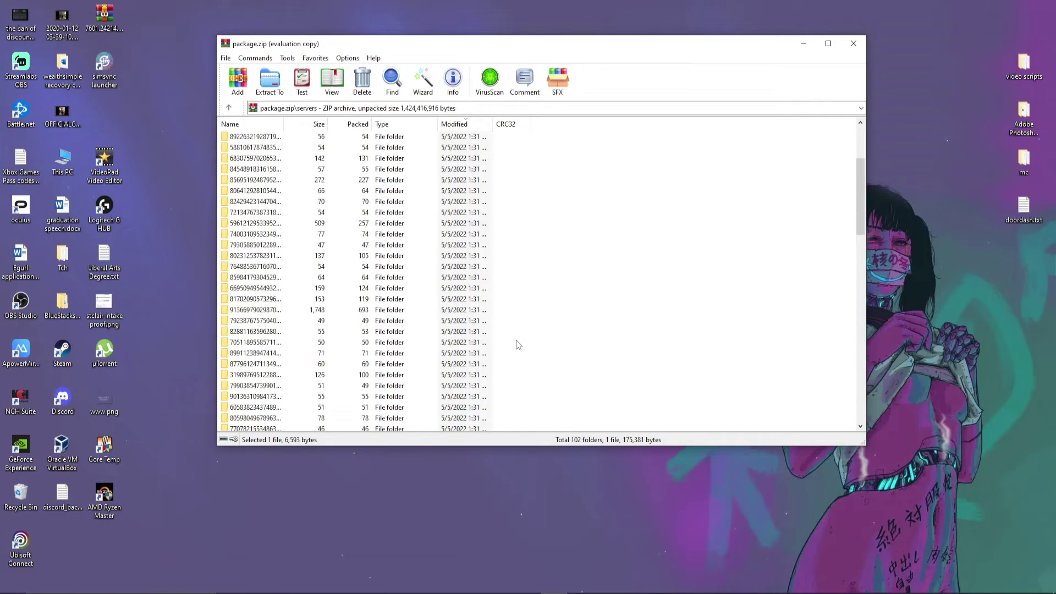
{"action": "double_click", "coordinate": [546, 321]}
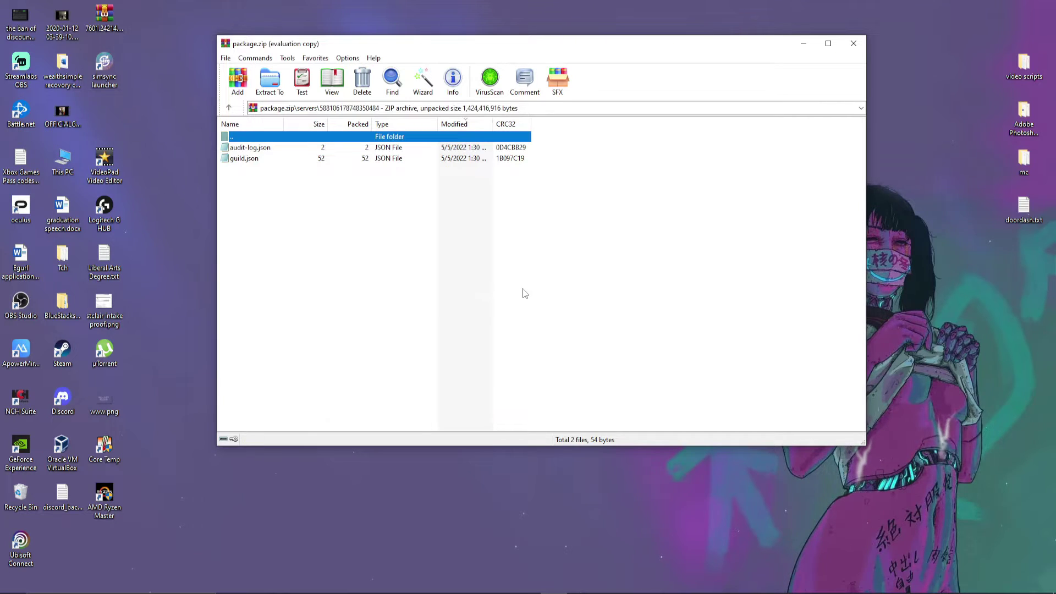
{"action": "key", "text": "BackSpace"}
{"action": "double_click", "coordinate": [430, 278]}
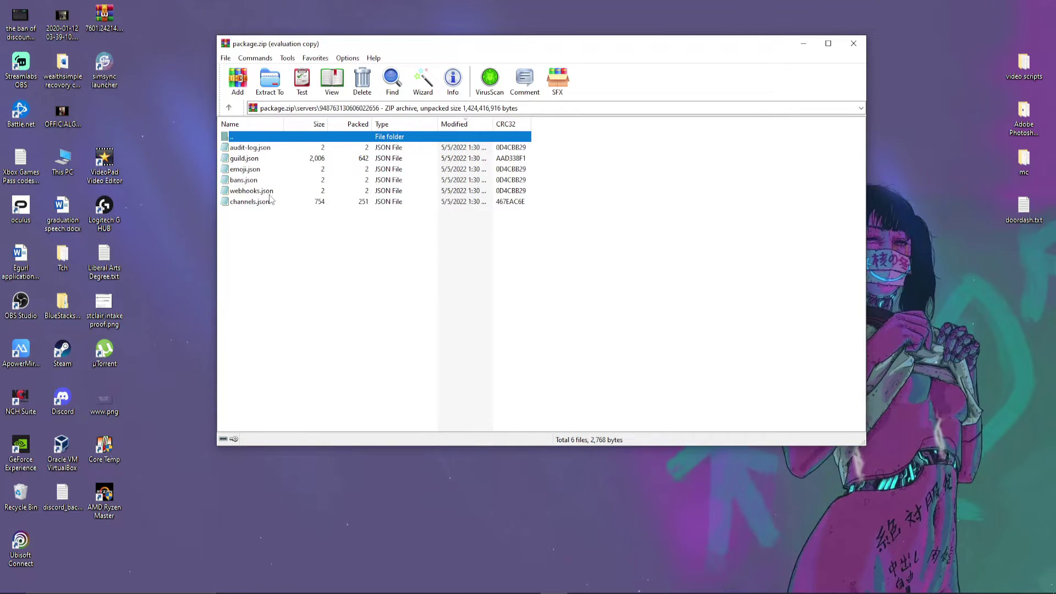
{"action": "double_click", "coordinate": [270, 202]}
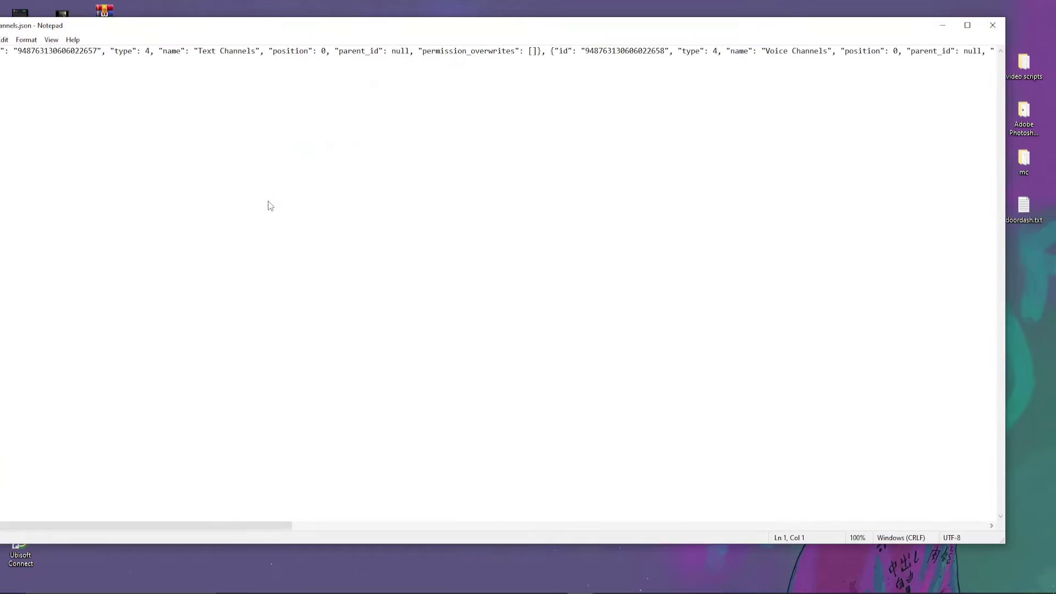
{"action": "left_click", "coordinate": [985, 34]}
- Return to the archive's root, check the contents of the programs folder and go back to the root
{"action": "key", "text": "BackSpace"}
{"action": "key", "text": "BackSpace"}
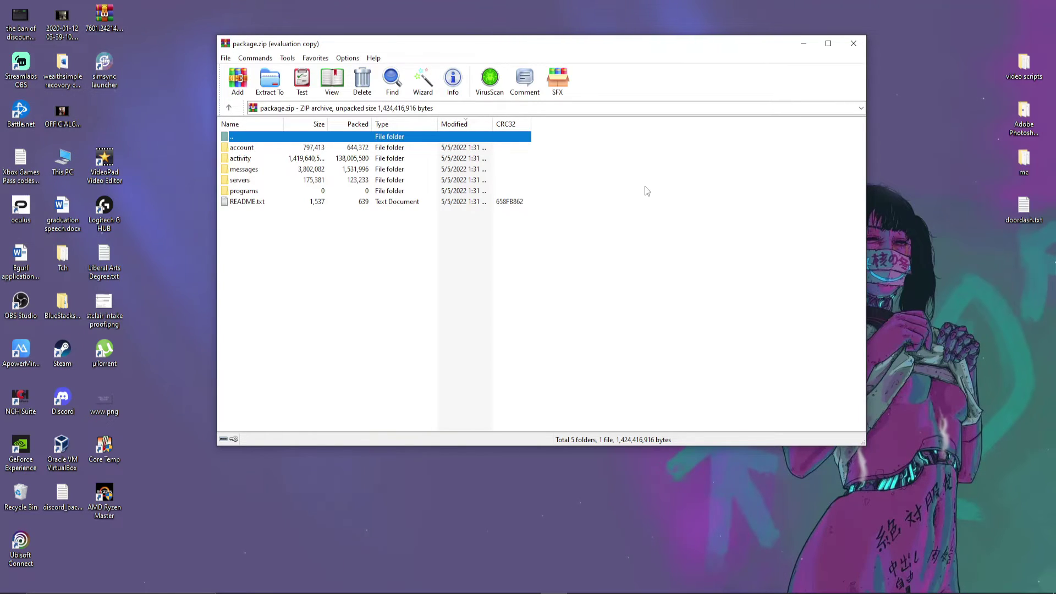
{"action": "double_click", "coordinate": [327, 190]}
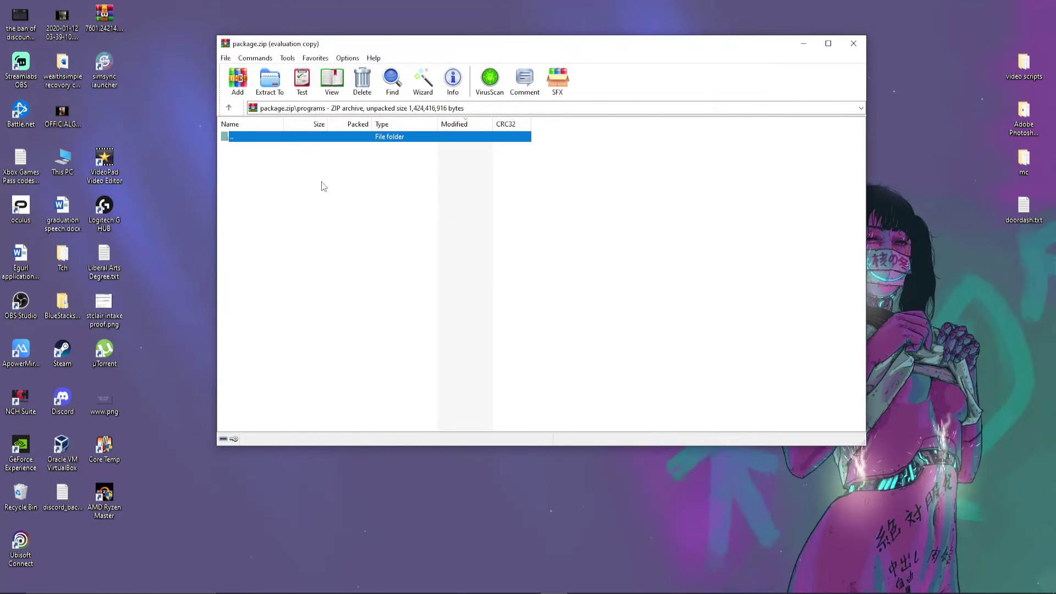
{"action": "key", "text": "BackSpace"}
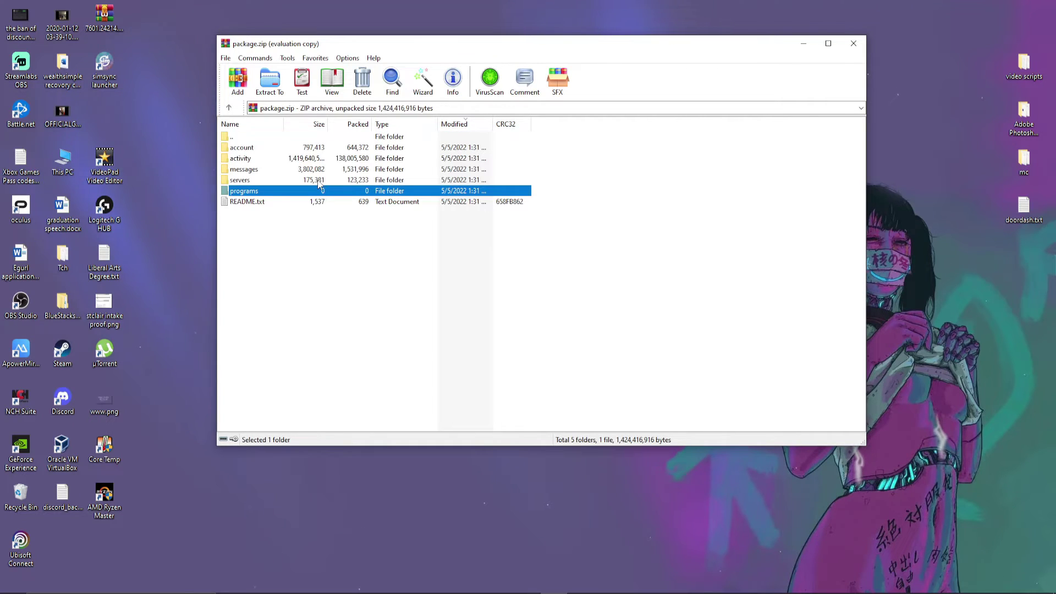